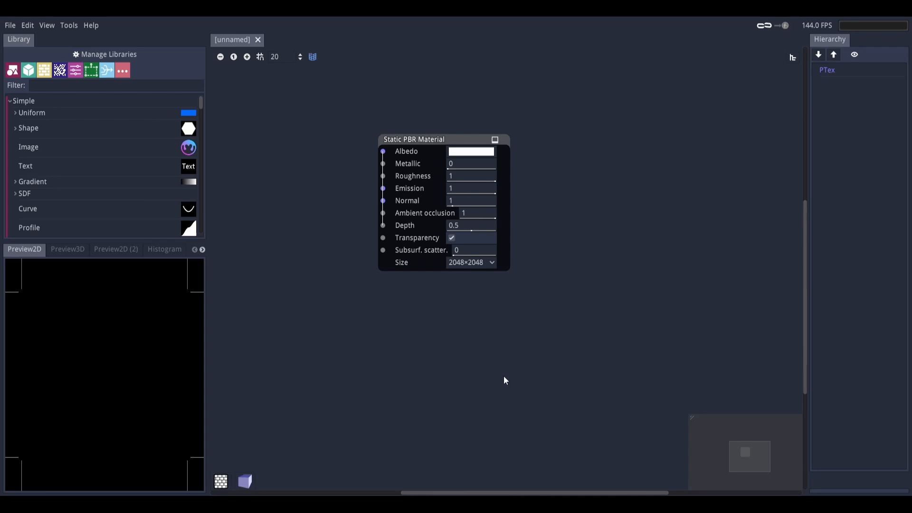
# - Examine the graph's 2D and 3D background previews and the Preview2D, Preview3D, Preview2D (2) and Histogram panels
pyautogui.moveTo(728, 436); pyautogui.dragTo(750, 445)
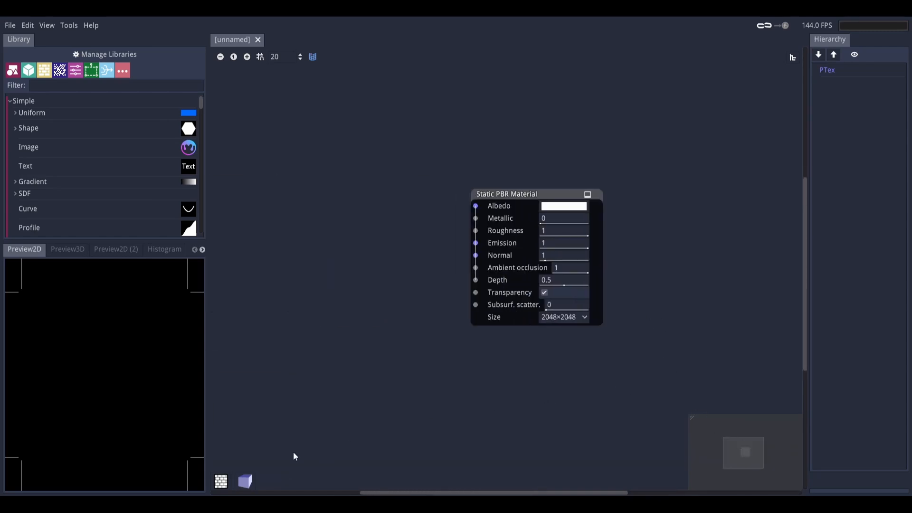
pyautogui.click(245, 482)
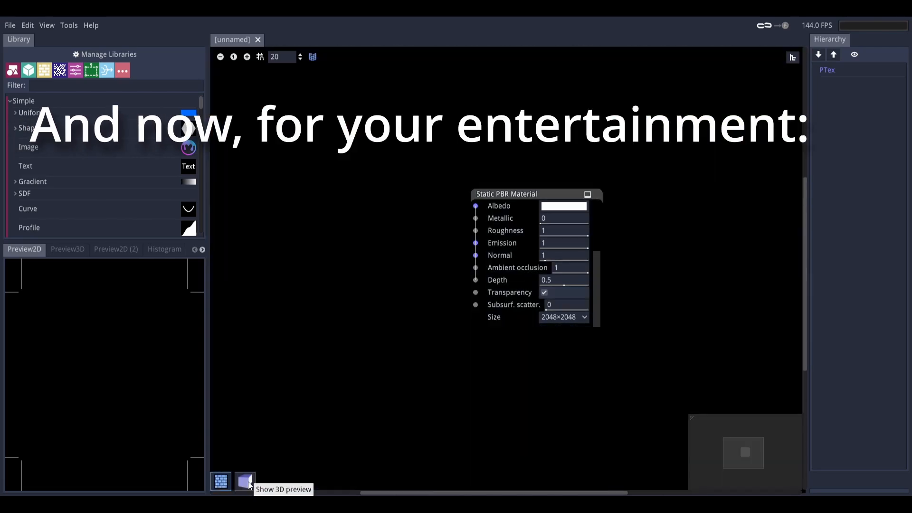
pyautogui.click(223, 482)
pyautogui.click(69, 249)
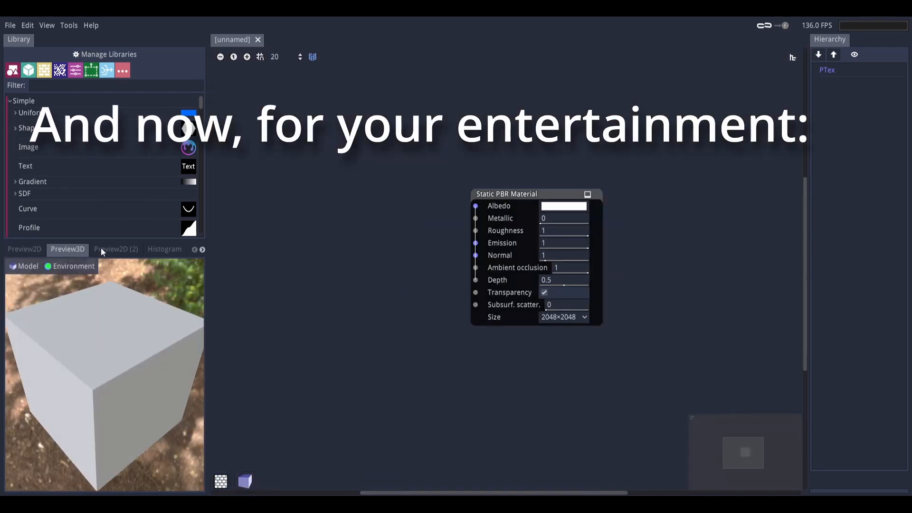
pyautogui.click(112, 249)
pyautogui.click(162, 250)
pyautogui.click(29, 249)
pyautogui.click(116, 249)
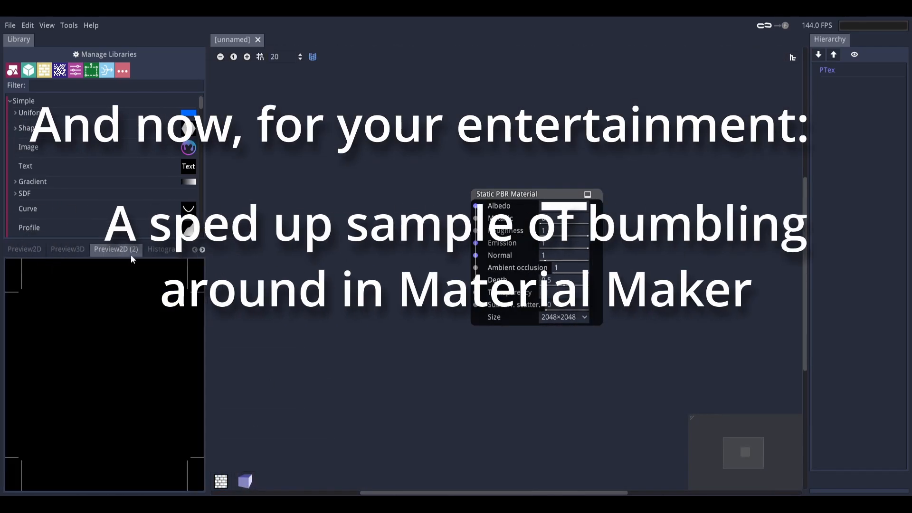
# - Move the Preview2D (2) panel from between Preview3D and Histogram to the Preview2D panel's place
pyautogui.scroll(-9, 117, 204)
pyautogui.moveTo(119, 250); pyautogui.dragTo(20, 258)
pyautogui.scroll(8, 45, 227)
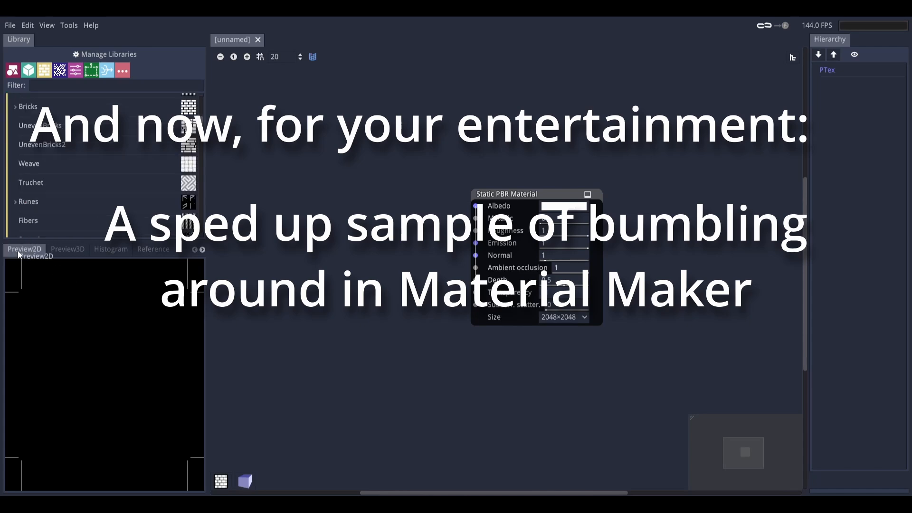
pyautogui.scroll(-8, 63, 150)
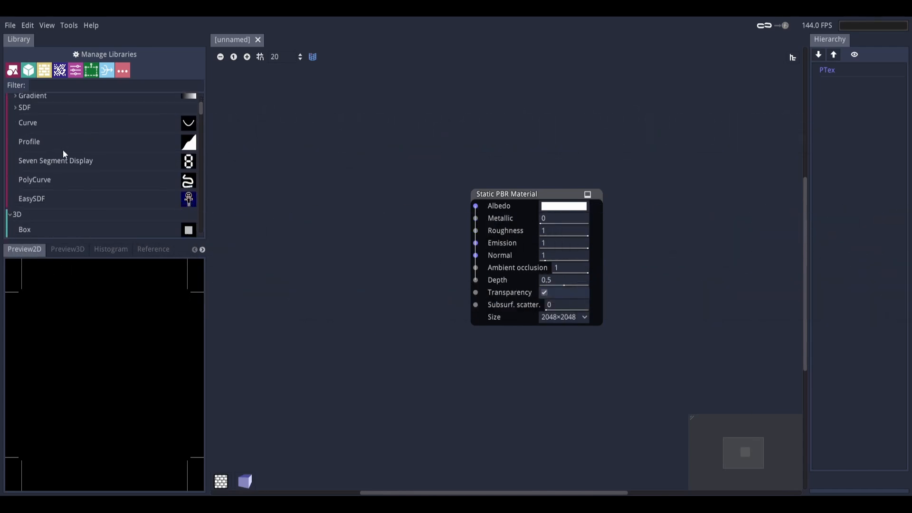
pyautogui.moveTo(61, 159); pyautogui.dragTo(316, 186)
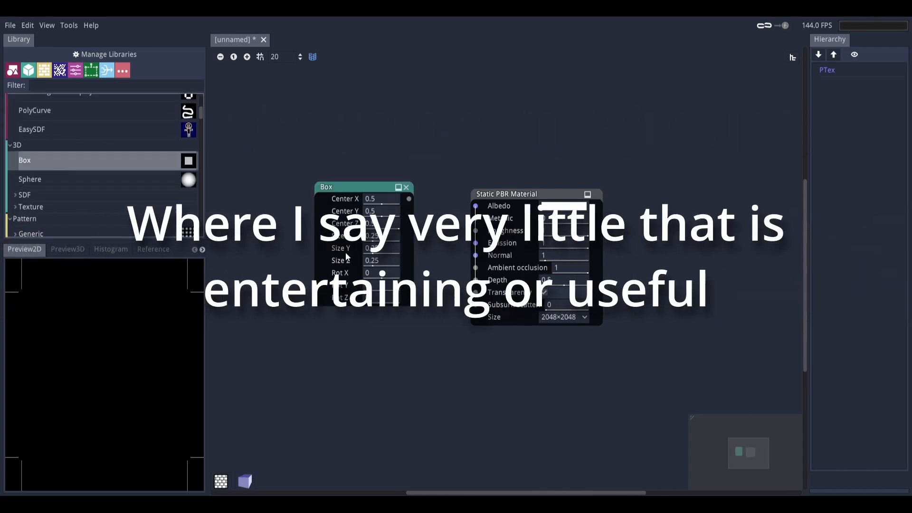
pyautogui.click(398, 186)
pyautogui.click(398, 187)
pyautogui.click(407, 188)
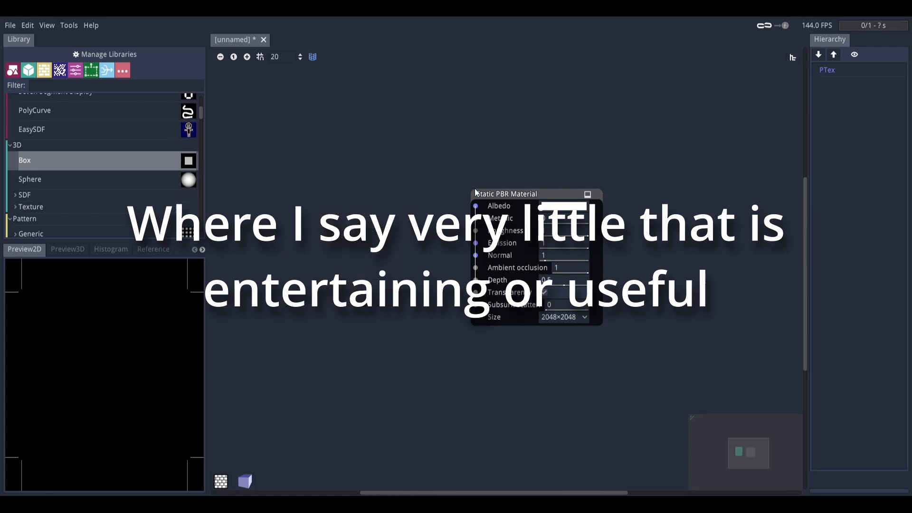
# - Turn on grid snapping in the node graph and set the grid spacing to 20
pyautogui.click(540, 200)
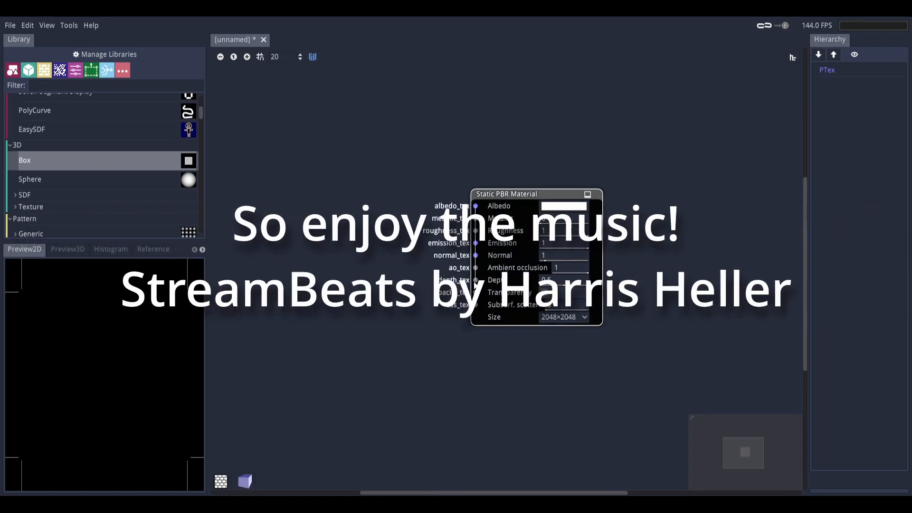
pyautogui.click(260, 57)
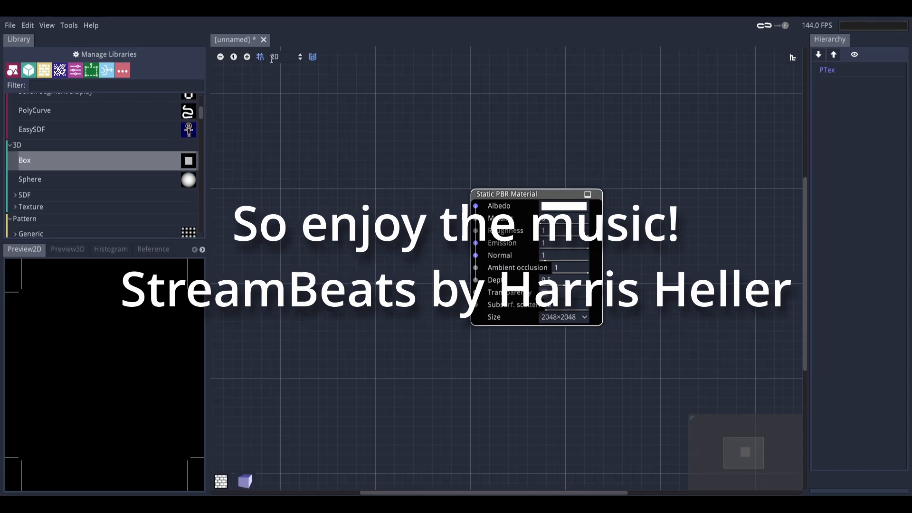
pyautogui.click(300, 59)
pyautogui.click(300, 60)
pyautogui.tripleClick(299, 61)
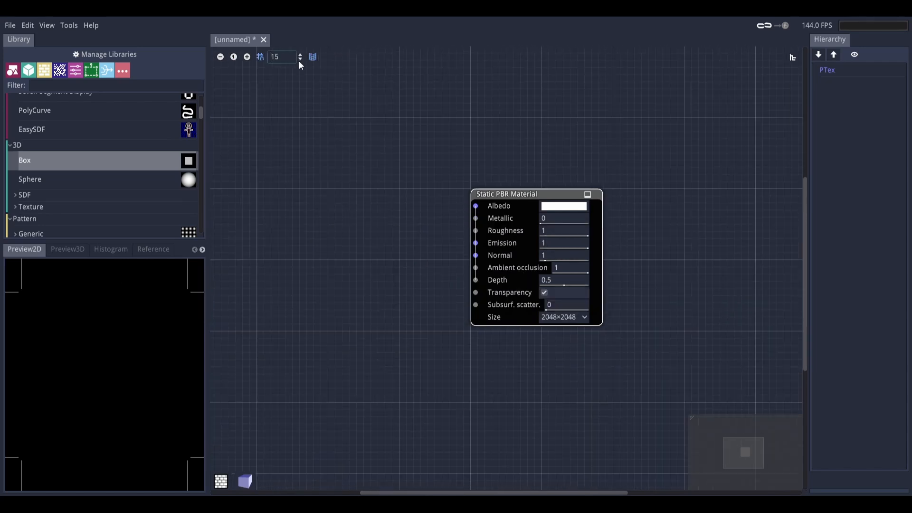
pyautogui.tripleClick(298, 53)
pyautogui.doubleClick(299, 53)
pyautogui.click(317, 58)
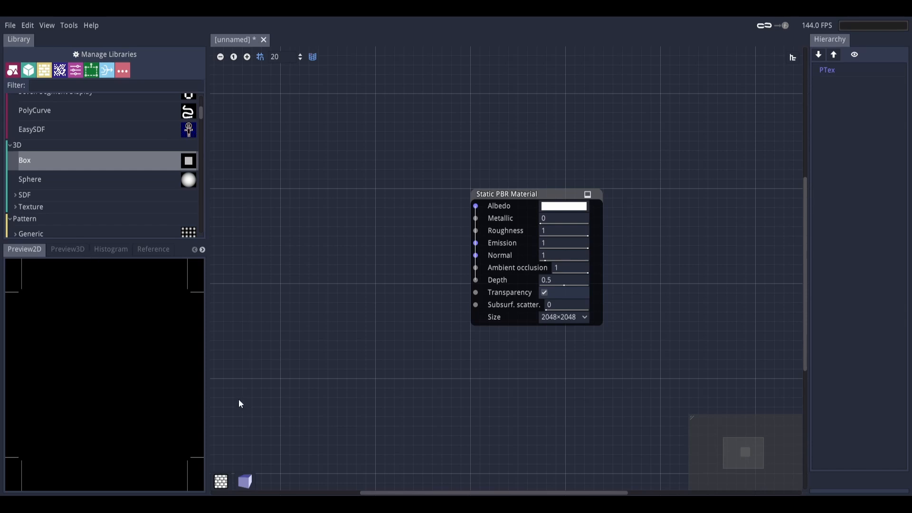
# - Add a Uniform node beside the Static PBR Material node and give it a muted blue colour
pyautogui.scroll(5, 98, 138)
pyautogui.moveTo(32, 112); pyautogui.dragTo(343, 197)
pyautogui.click(379, 212)
pyautogui.click(316, 77)
pyautogui.click(379, 183)
# - Connect the Uniform node's output to the material's Albedo input and show the 3D preview
pyautogui.moveTo(398, 213); pyautogui.dragTo(477, 320)
pyautogui.scroll(2, 477, 212)
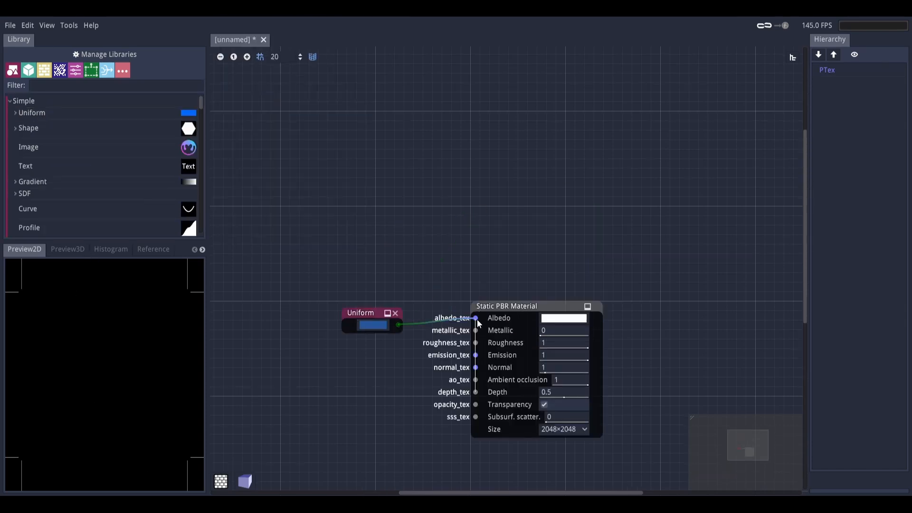
pyautogui.scroll(-2, 478, 323)
pyautogui.click(67, 249)
# - Change the Uniform node's colour to a saturated green
pyautogui.click(373, 213)
pyautogui.moveTo(311, 106); pyautogui.dragTo(282, 59)
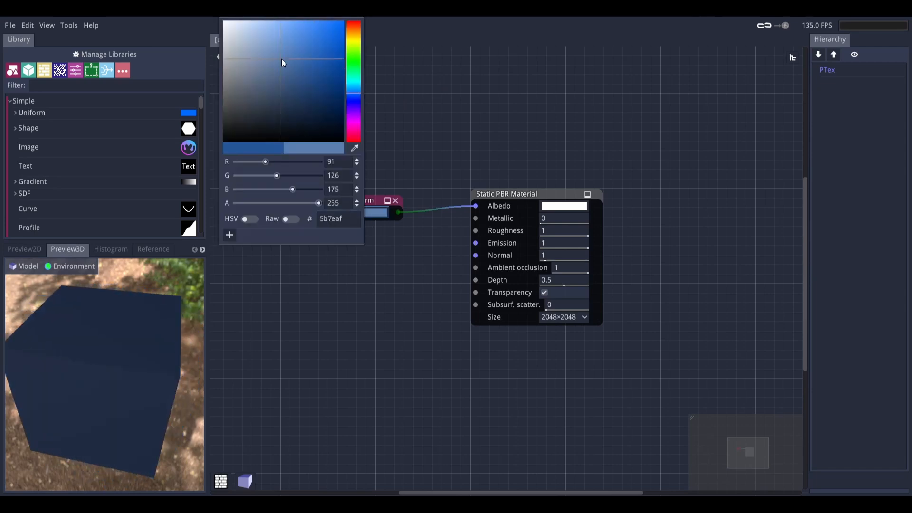
pyautogui.click(353, 62)
pyautogui.click(332, 65)
pyautogui.click(404, 250)
# - Add a Shape node below the Uniform node and connect its output to the material's Emission input
pyautogui.moveTo(28, 128); pyautogui.dragTo(478, 248)
pyautogui.click(279, 264)
pyautogui.click(284, 288)
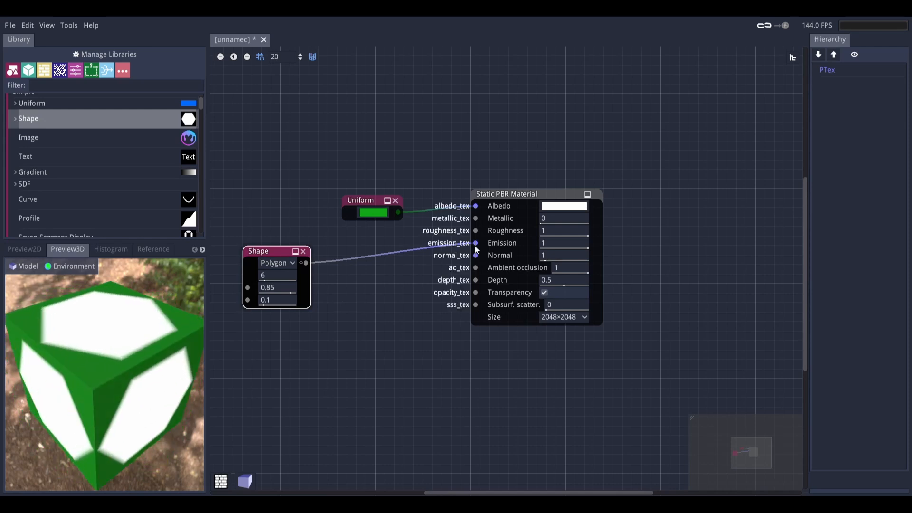
# - Set the Shape node's type to Circle and add a Text node connected to the material's Albedo input
pyautogui.click(279, 262)
pyautogui.click(278, 277)
pyautogui.moveTo(109, 157); pyautogui.dragTo(476, 206)
# - Add an Emboss filter node below the Shape node and feed the Shape output into it
pyautogui.scroll(-10, 77, 178)
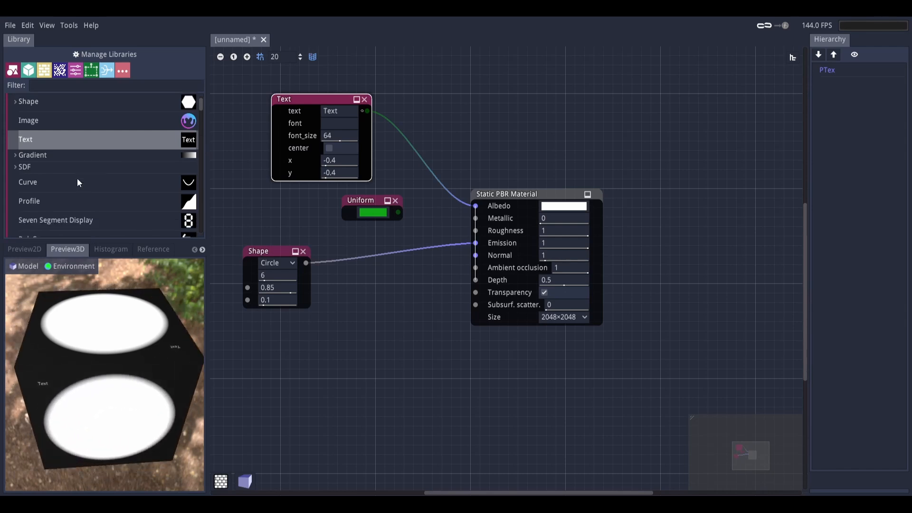
pyautogui.scroll(-10, 95, 185)
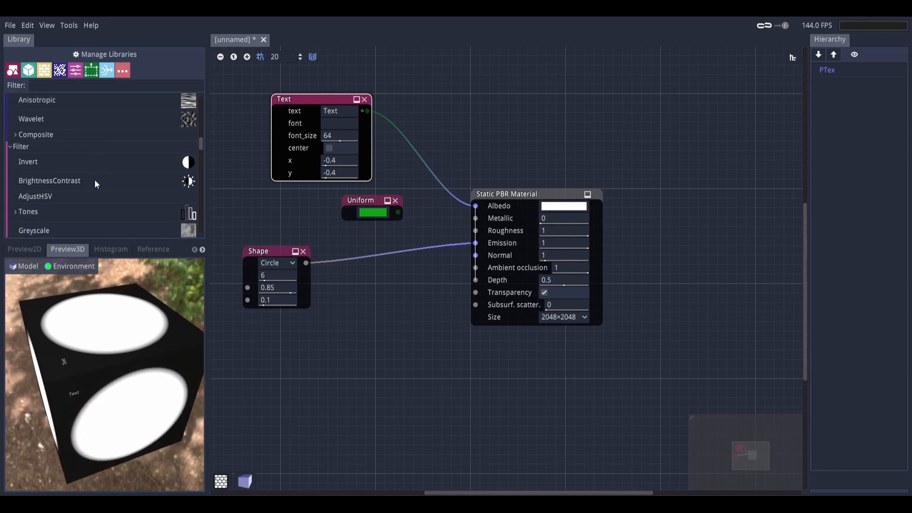
pyautogui.scroll(-5, 95, 183)
pyautogui.moveTo(48, 137); pyautogui.dragTo(351, 328)
pyautogui.moveTo(306, 262); pyautogui.dragTo(352, 343)
# - Move the Emboss node closer to the Shape node and connect its output to the material's Emission input
pyautogui.moveTo(441, 342); pyautogui.dragTo(473, 247)
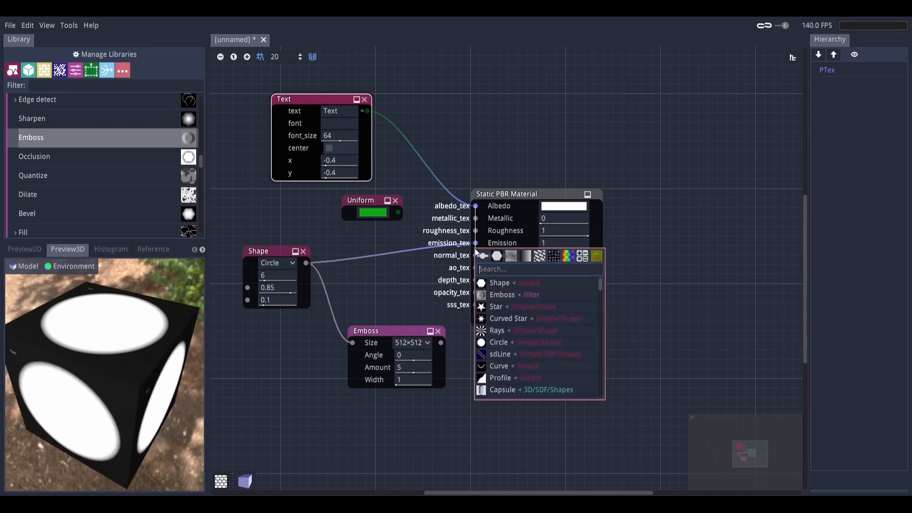
pyautogui.moveTo(405, 333); pyautogui.dragTo(386, 319)
pyautogui.moveTo(421, 329); pyautogui.dragTo(476, 244)
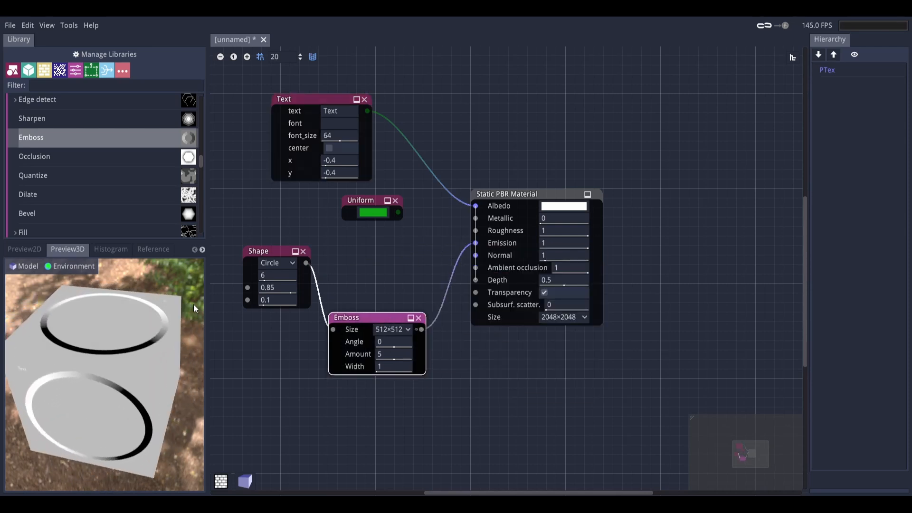
# - Connect the Emboss output to the material's Normal input and remove its connection to Emission
pyautogui.moveTo(422, 329); pyautogui.dragTo(476, 255)
pyautogui.click(459, 244)
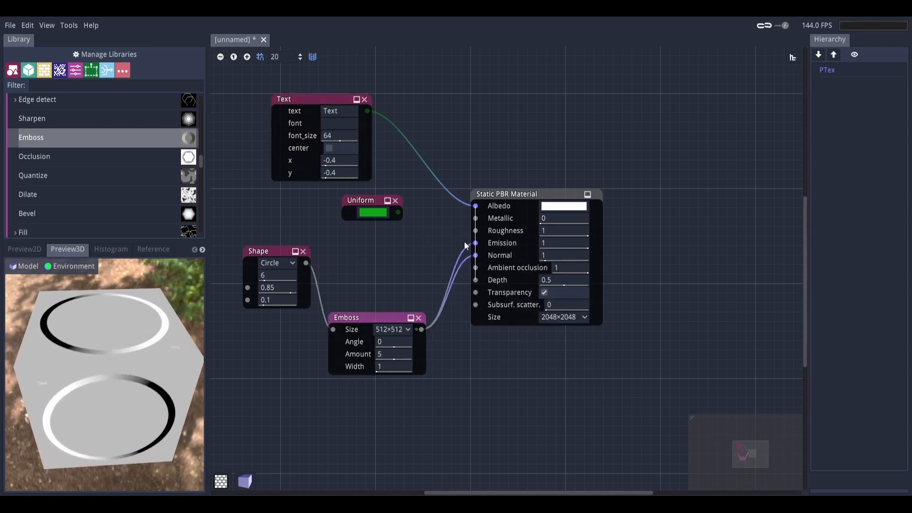
pyautogui.rightClick(465, 246)
pyautogui.click(468, 244)
pyautogui.click(476, 244)
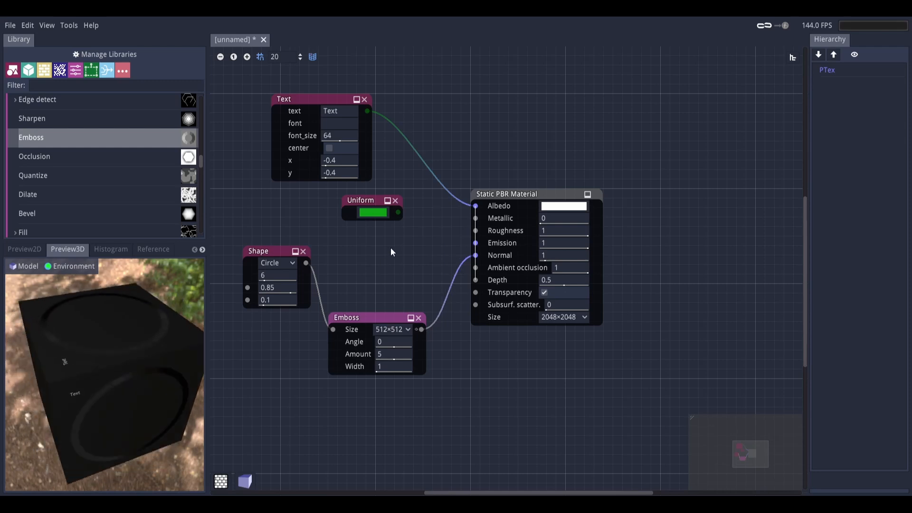
# - Connect the green Uniform node to the material's Albedo input in place of the Text node
pyautogui.moveTo(421, 329); pyautogui.dragTo(447, 321)
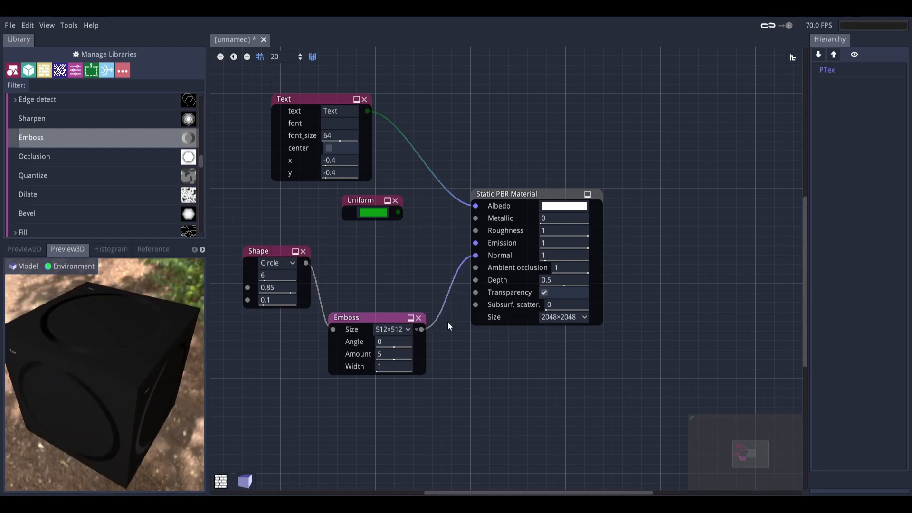
pyautogui.scroll(-5, 96, 160)
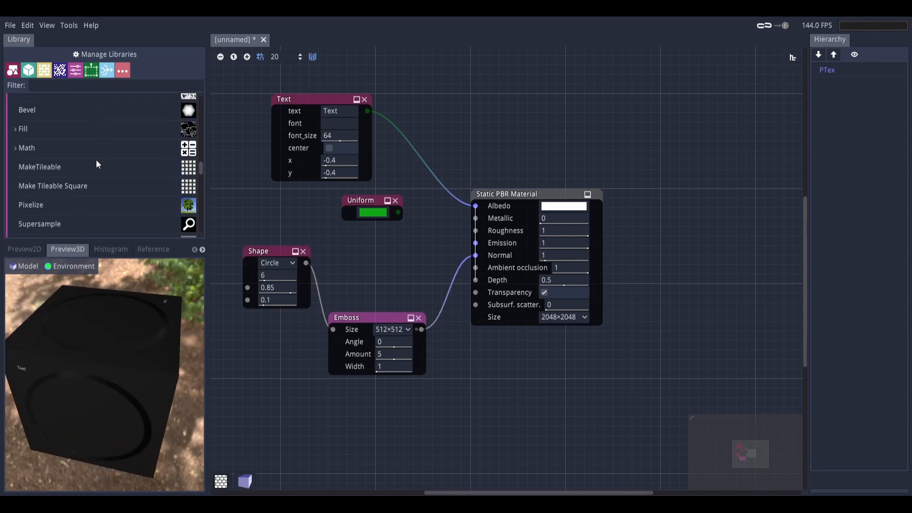
pyautogui.moveTo(398, 213); pyautogui.dragTo(477, 212)
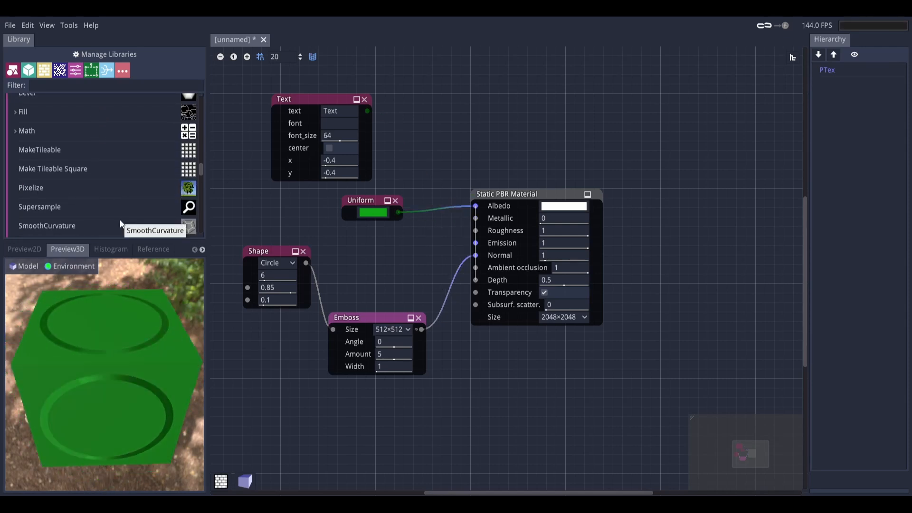
pyautogui.scroll(-6, 119, 204)
pyautogui.scroll(-8, 120, 205)
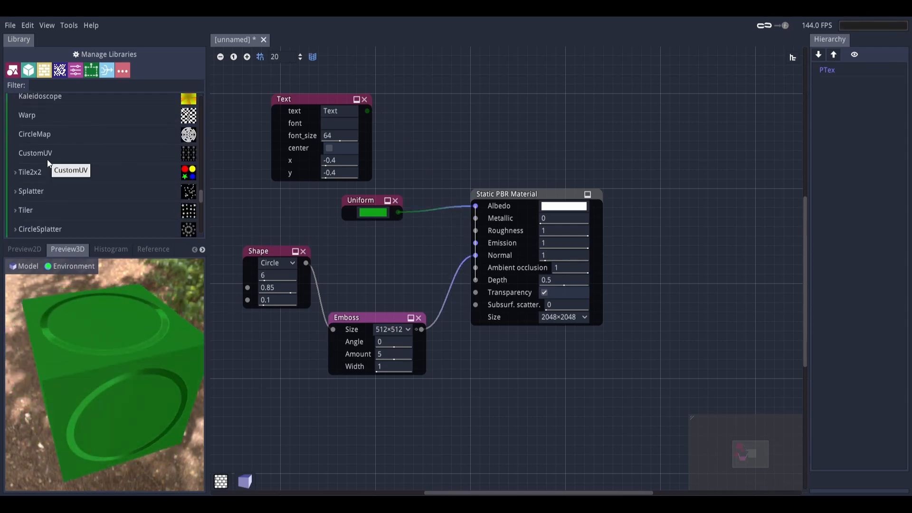
pyautogui.scroll(-1, 60, 171)
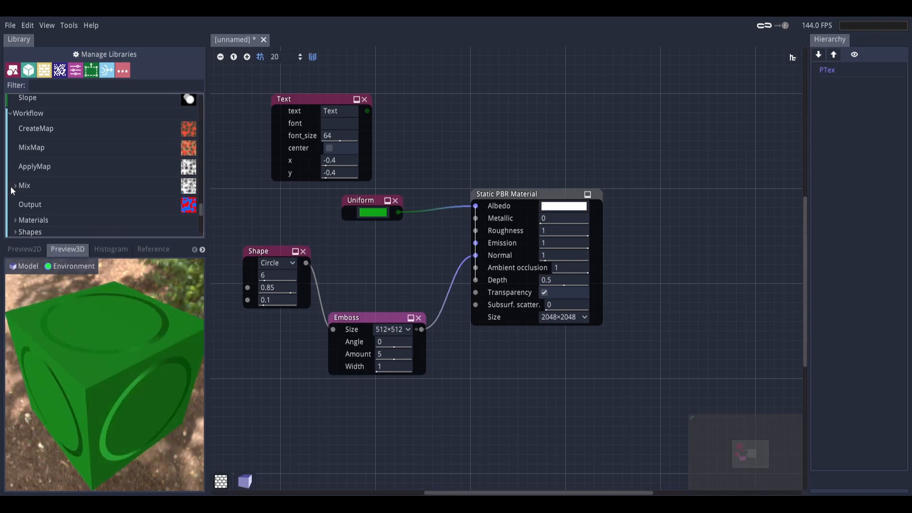
pyautogui.moveTo(53, 185); pyautogui.dragTo(448, 45)
pyautogui.moveTo(749, 455); pyautogui.dragTo(750, 454)
pyautogui.moveTo(574, 194); pyautogui.dragTo(598, 250, button='middle')
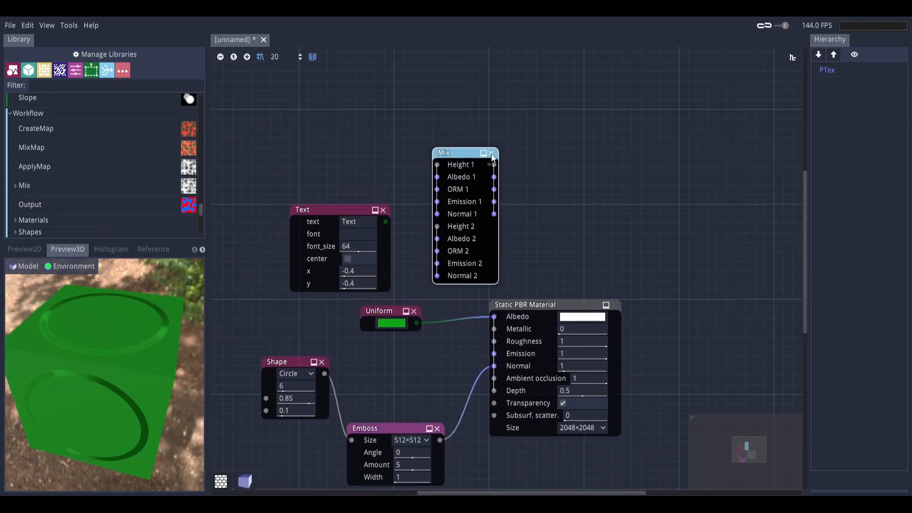
pyautogui.click(491, 153)
pyautogui.click(16, 186)
pyautogui.scroll(-1, 46, 219)
pyautogui.click(15, 167)
pyautogui.scroll(-12, 67, 184)
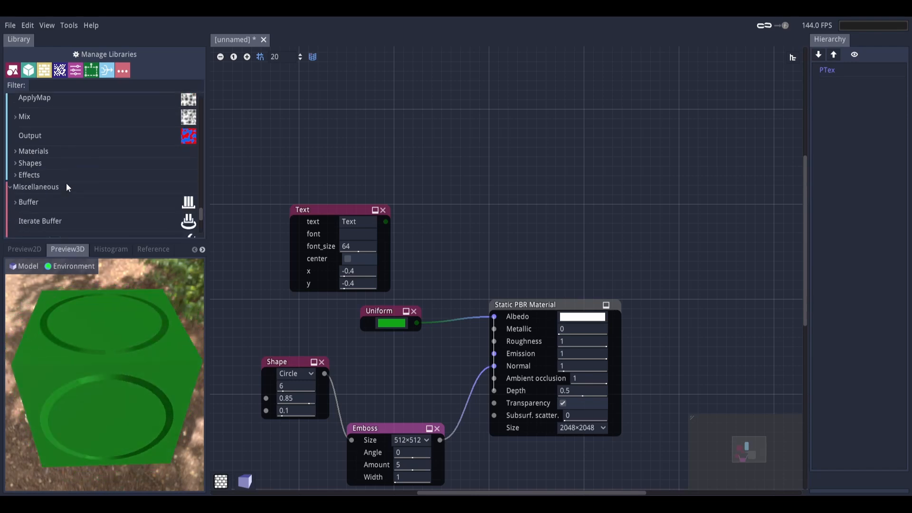
pyautogui.scroll(2, 71, 186)
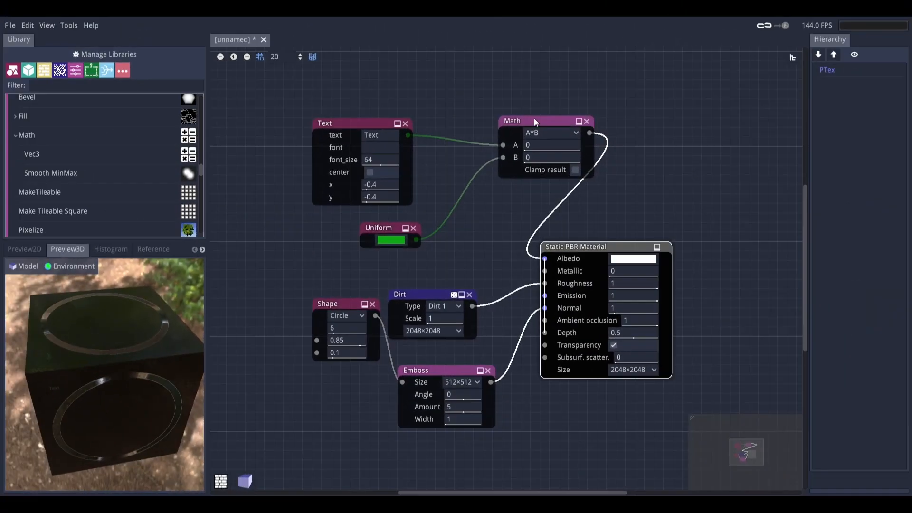
# - Tidy the graph layout by repositioning the Math, Uniform, Dirt and Shape nodes, keeping Uniform connected to Math input B
pyautogui.moveTo(534, 118); pyautogui.dragTo(467, 170)
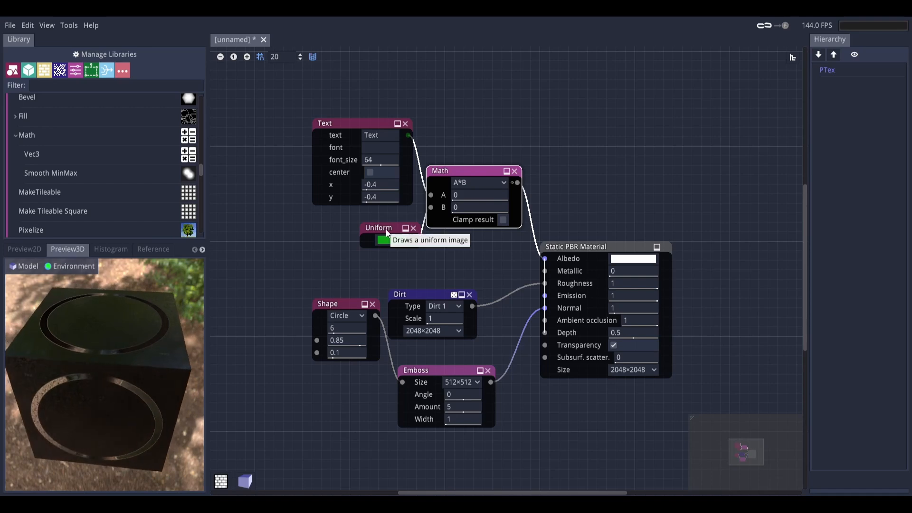
pyautogui.moveTo(416, 240); pyautogui.dragTo(431, 208)
pyautogui.moveTo(381, 232); pyautogui.dragTo(353, 222)
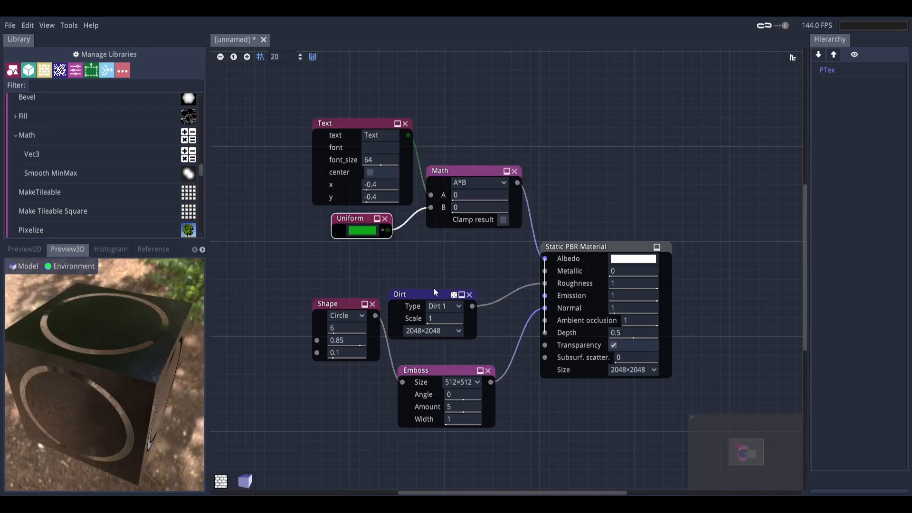
pyautogui.moveTo(435, 292); pyautogui.dragTo(446, 267)
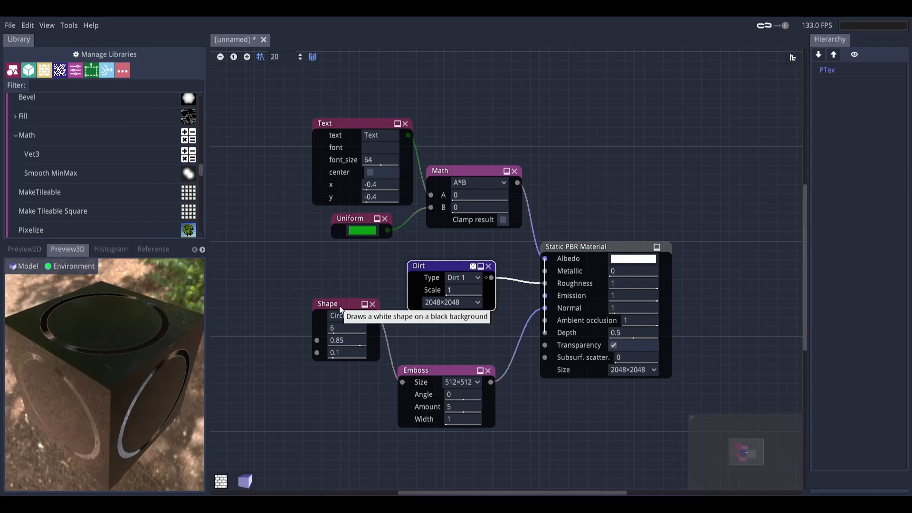
pyautogui.moveTo(340, 309); pyautogui.dragTo(311, 318)
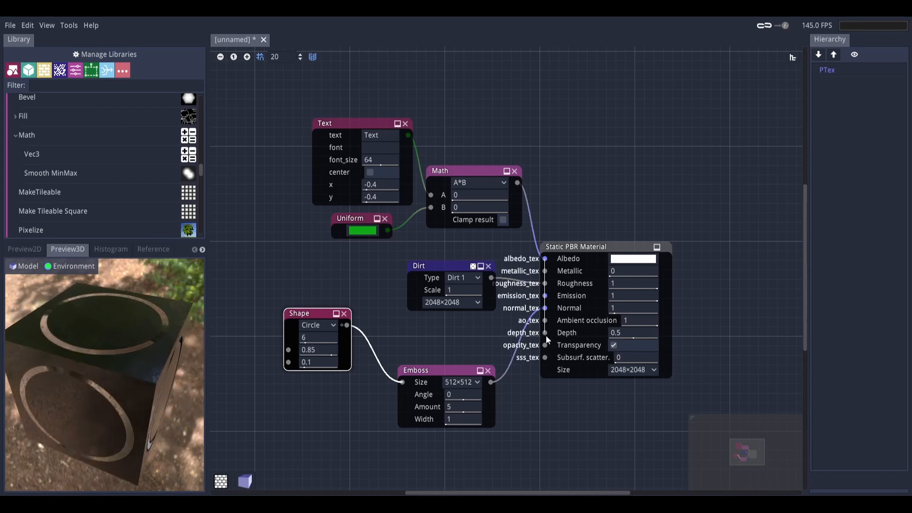
# - Disable Transparency on the Static PBR Material node
pyautogui.click(614, 345)
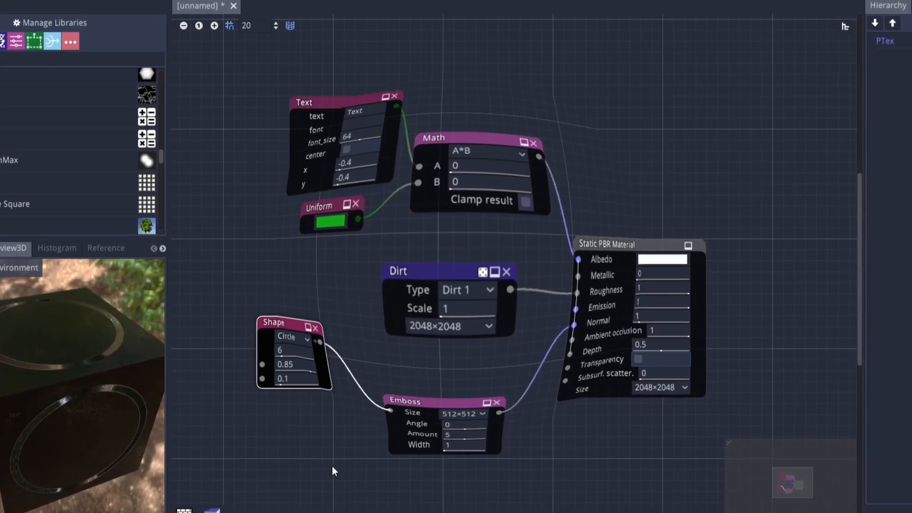
pyautogui.click(69, 25)
pyautogui.moveTo(74, 40)
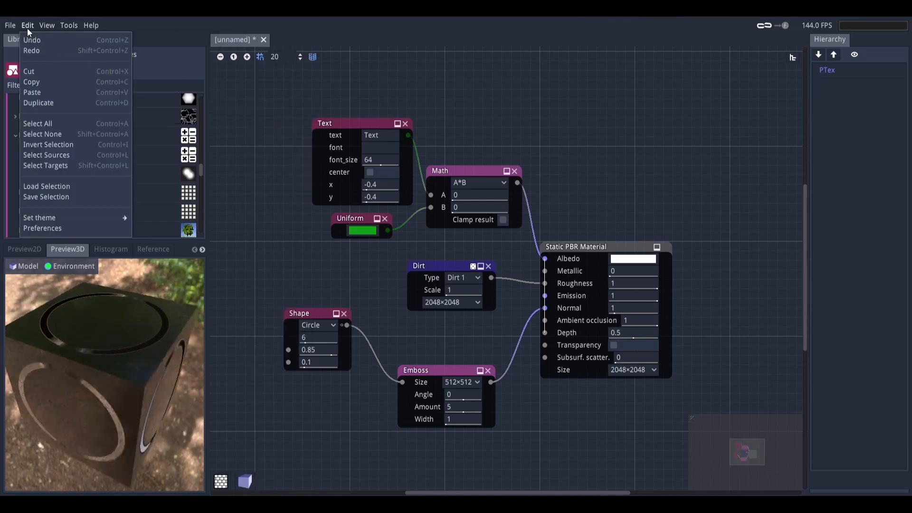
# - Load the Stylized Gray Rock material from the website's material library
pyautogui.moveTo(13, 26)
pyautogui.click(32, 75)
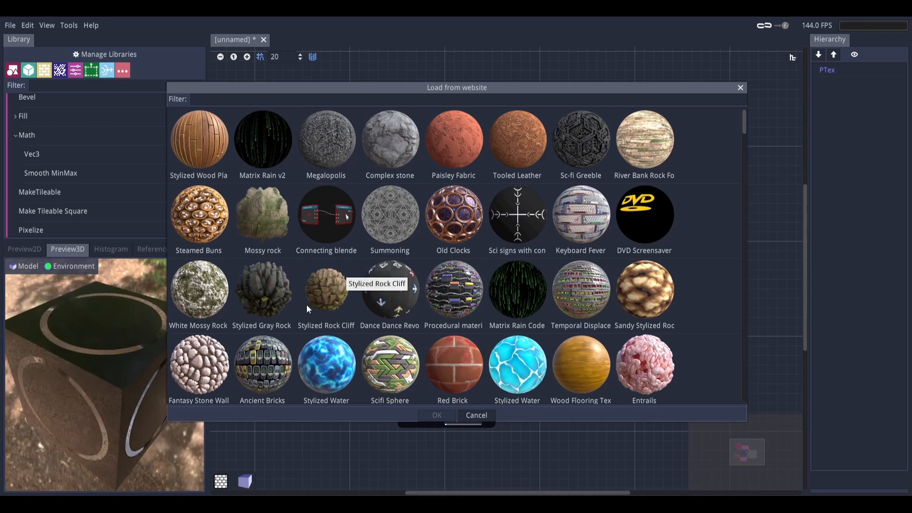
pyautogui.click(280, 308)
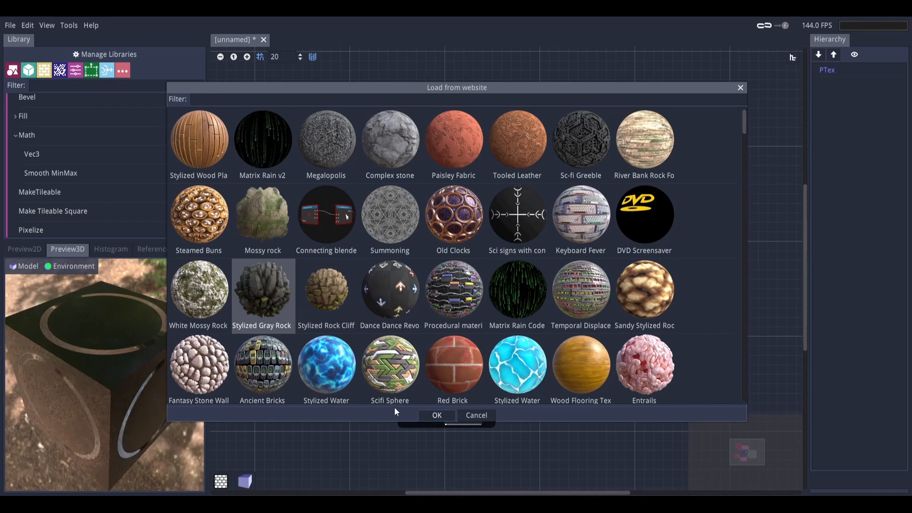
pyautogui.click(435, 416)
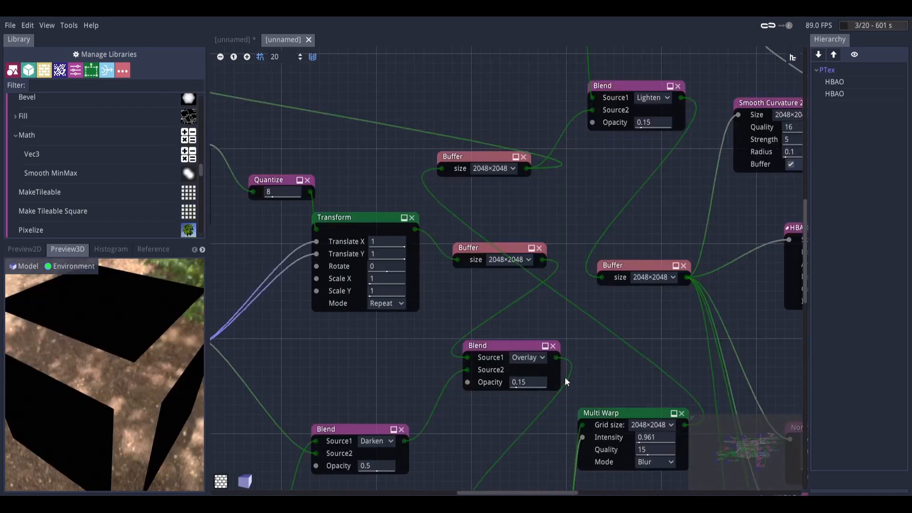
# - Examine the full node graph of the loaded rock material together with its 3D preview
pyautogui.scroll(-6, 617, 297)
pyautogui.scroll(4, 611, 277)
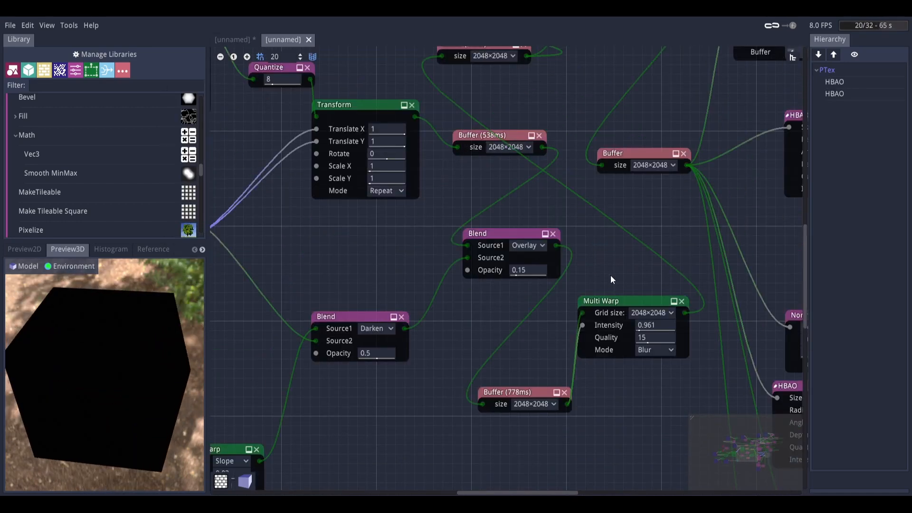
pyautogui.click(221, 57)
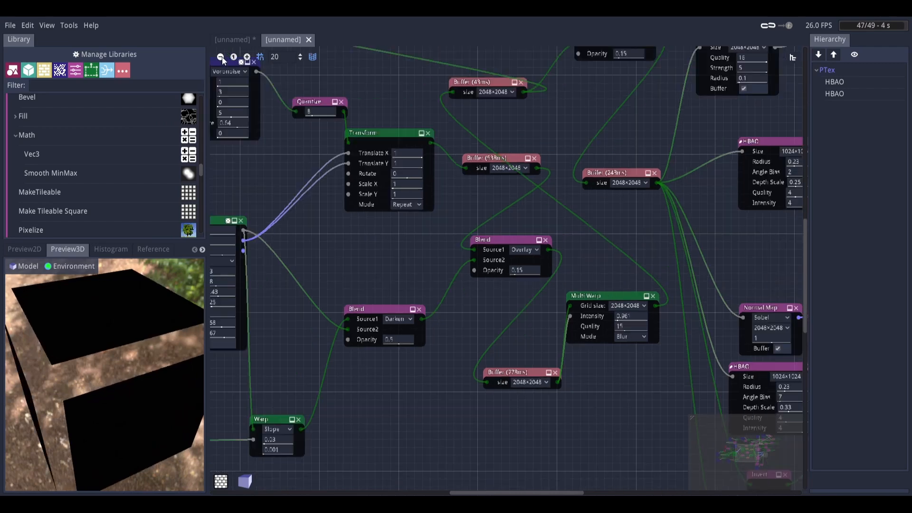
pyautogui.click(221, 56)
pyautogui.click(221, 57)
pyautogui.click(221, 57)
pyautogui.click(221, 57)
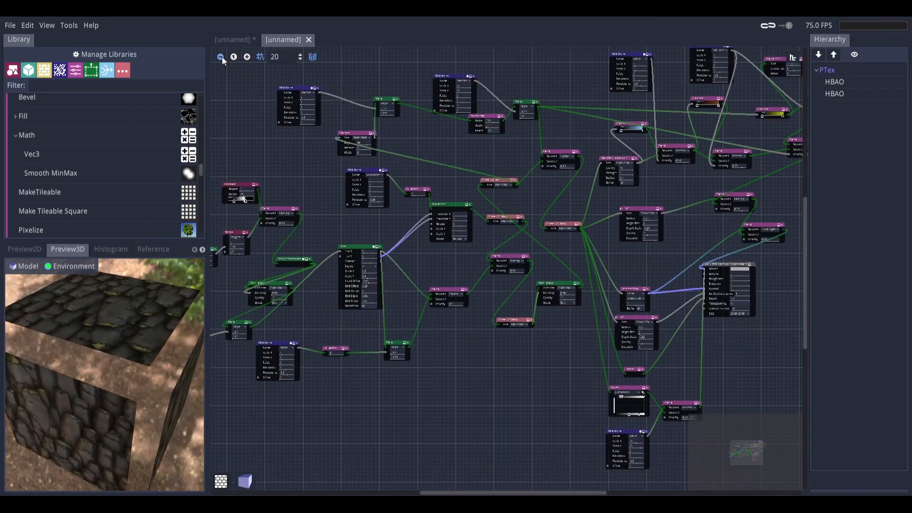
pyautogui.click(221, 57)
pyautogui.click(221, 57)
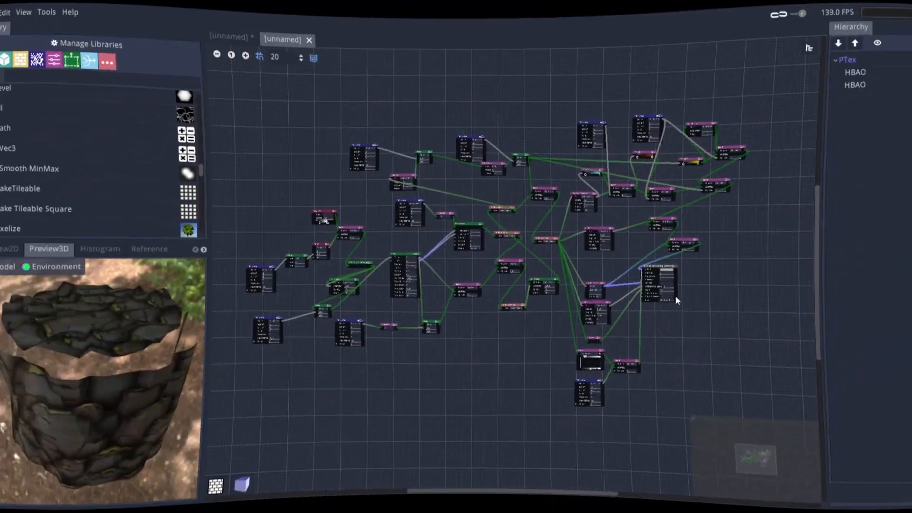
pyautogui.scroll(5, 664, 277)
pyautogui.scroll(-5, 663, 278)
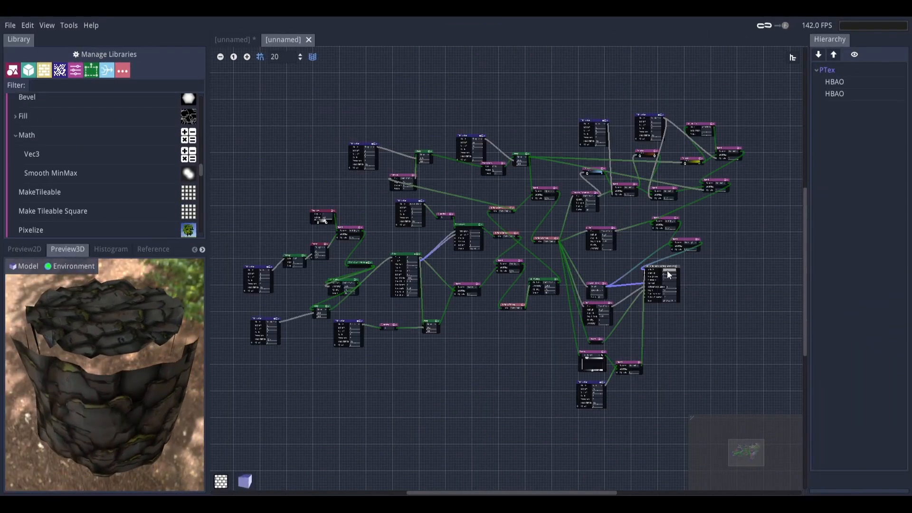
# - Inspect the Static PBR Material Displacement node, the nodes feeding it and the Normal Map node's method options
pyautogui.scroll(5, 668, 275)
pyautogui.scroll(3, 675, 328)
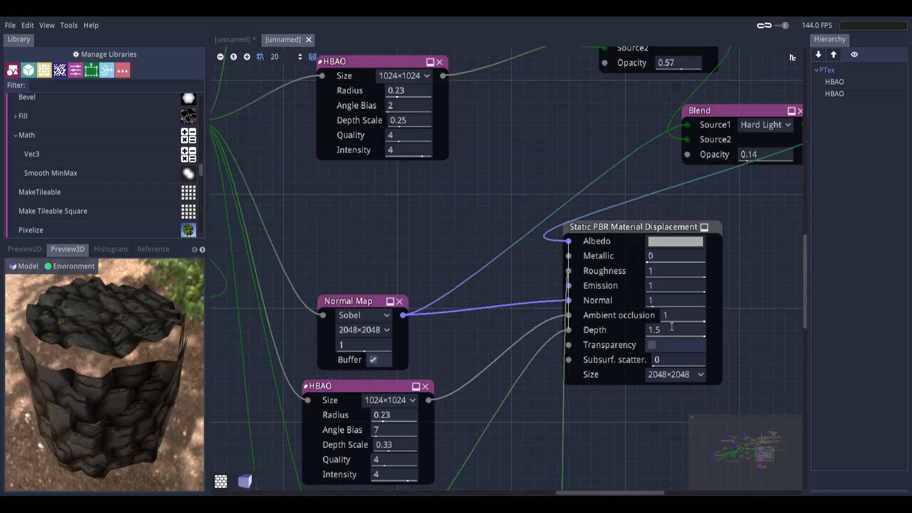
pyautogui.scroll(-3, 475, 195)
pyautogui.scroll(3, 478, 195)
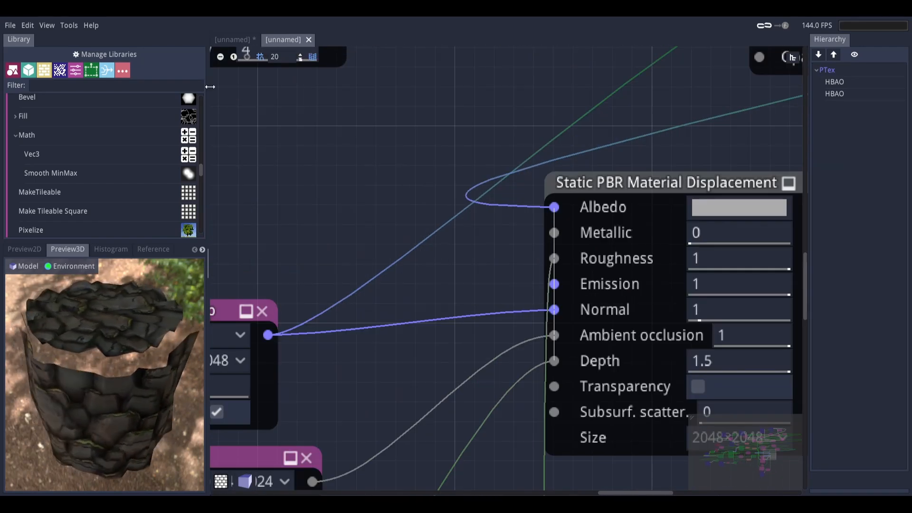
pyautogui.click(236, 57)
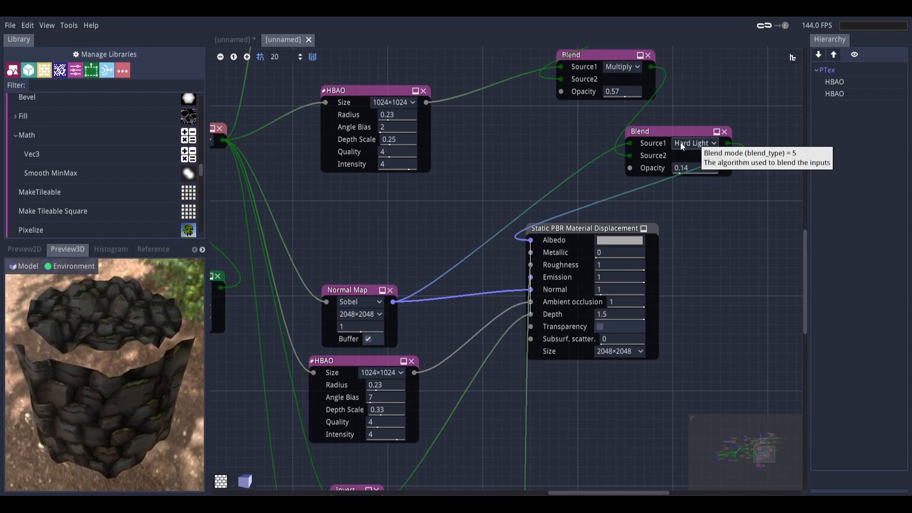
pyautogui.click(361, 302)
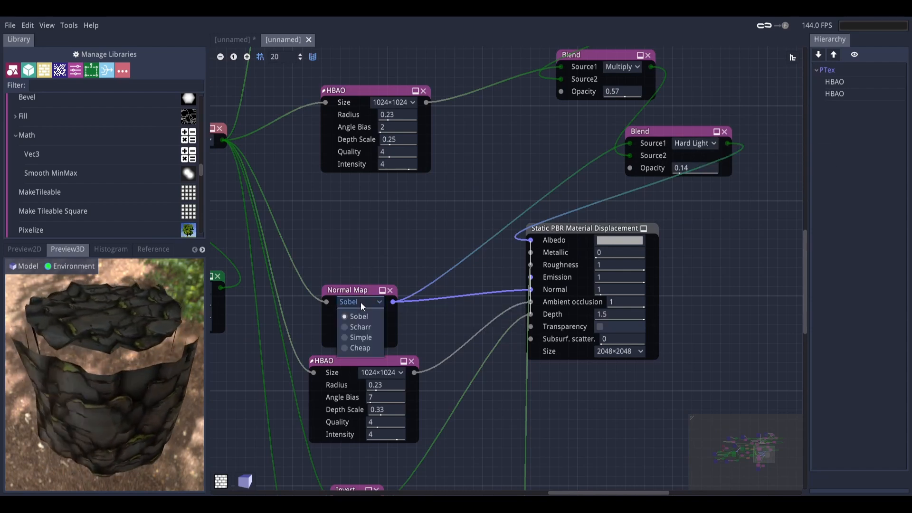
pyautogui.click(361, 303)
pyautogui.moveTo(388, 236); pyautogui.dragTo(535, 208)
pyautogui.click(447, 208)
pyautogui.moveTo(448, 209); pyautogui.dragTo(381, 434, button='middle')
pyautogui.moveTo(381, 267); pyautogui.dragTo(413, 447, button='middle')
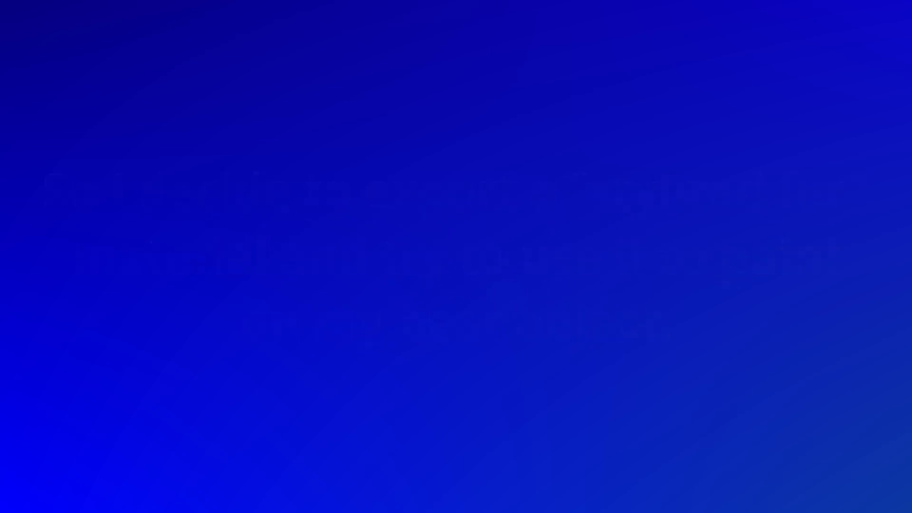
# - Add a Generic Pattern node to the bear_test.mmpp brush graph and connect its output to the Brush node's Emission input
pyautogui.scroll(-8, 311, 142)
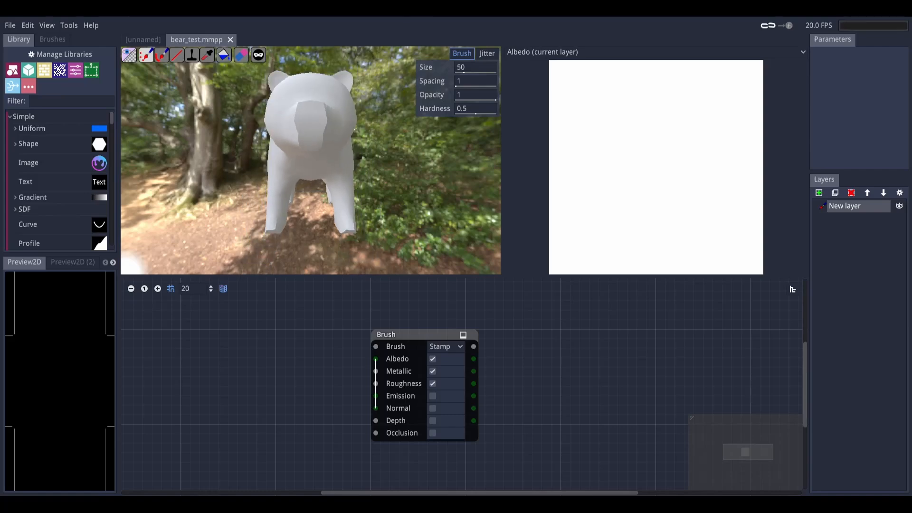
pyautogui.moveTo(309, 143); pyautogui.dragTo(367, 172, button='middle')
pyautogui.moveTo(257, 182)
pyautogui.mouseDown(button='middle')
pyautogui.moveTo(255, 174)
pyautogui.moveTo(243, 182)
pyautogui.mouseUp(button='middle')
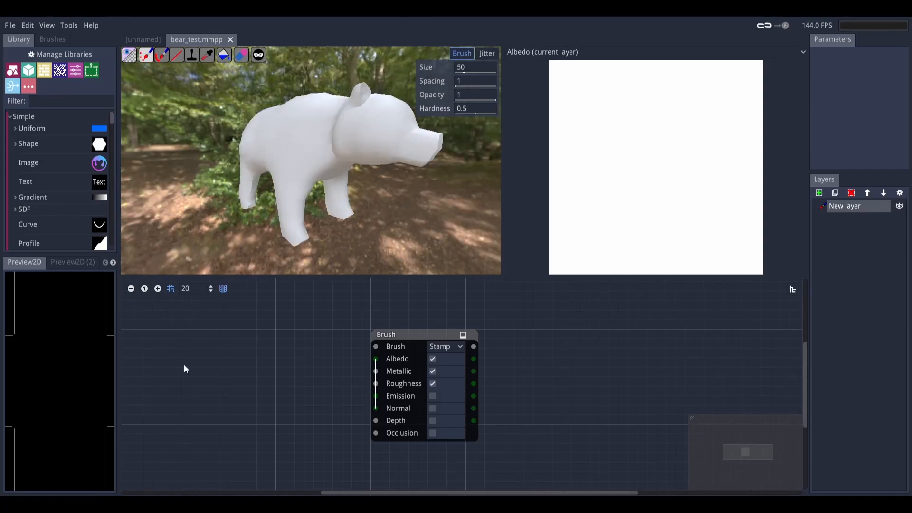
pyautogui.click(38, 54)
pyautogui.scroll(-10, 72, 178)
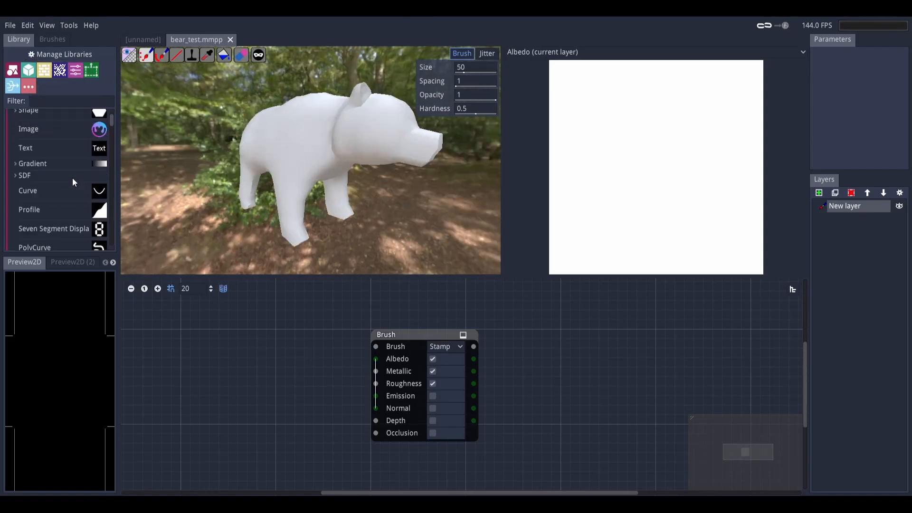
pyautogui.moveTo(99, 209); pyautogui.dragTo(200, 366)
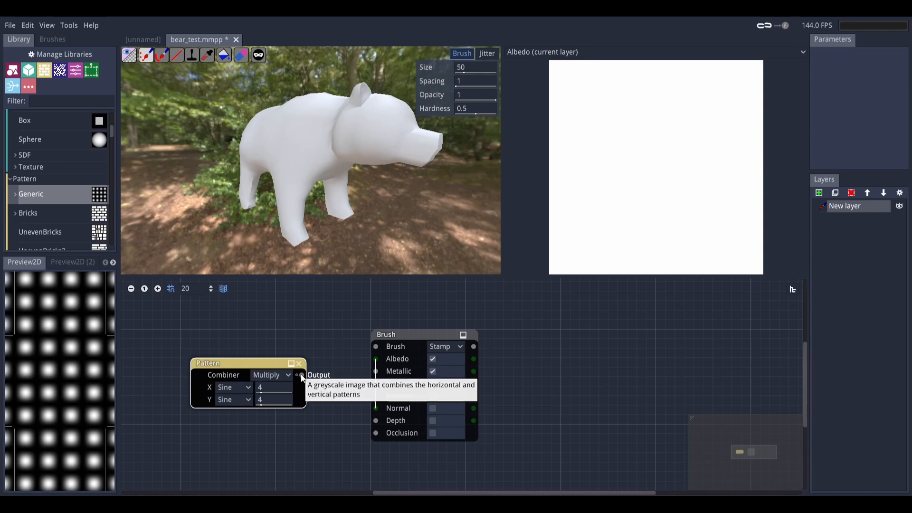
pyautogui.moveTo(301, 374)
pyautogui.mouseDown()
pyautogui.moveTo(342, 394)
pyautogui.moveTo(375, 396)
pyautogui.mouseUp()
# - Check the layer's channels, disable Albedo on the Brush node and paint a stroke across the bear's side
pyautogui.moveTo(309, 127); pyautogui.dragTo(337, 116, button='middle')
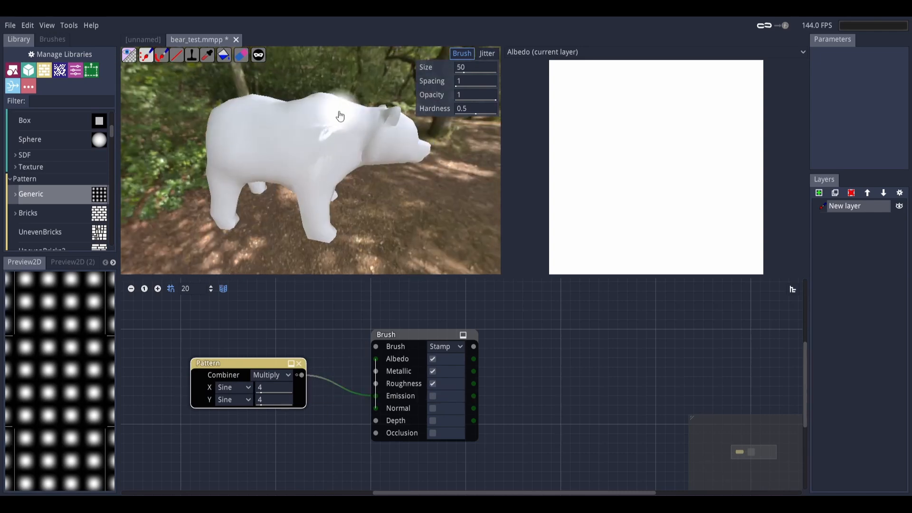
pyautogui.moveTo(853, 206)
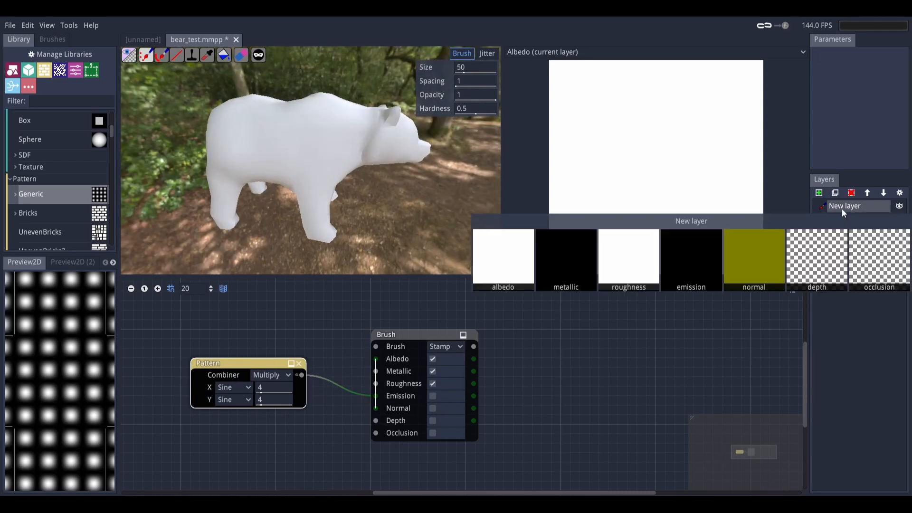
pyautogui.click(433, 359)
pyautogui.moveTo(311, 139)
pyautogui.mouseDown()
pyautogui.moveTo(300, 189)
pyautogui.moveTo(256, 165)
pyautogui.moveTo(263, 123)
pyautogui.mouseUp()
pyautogui.moveTo(263, 124)
pyautogui.mouseDown(button='middle')
pyautogui.moveTo(277, 152)
pyautogui.moveTo(413, 152)
pyautogui.mouseUp(button='middle')
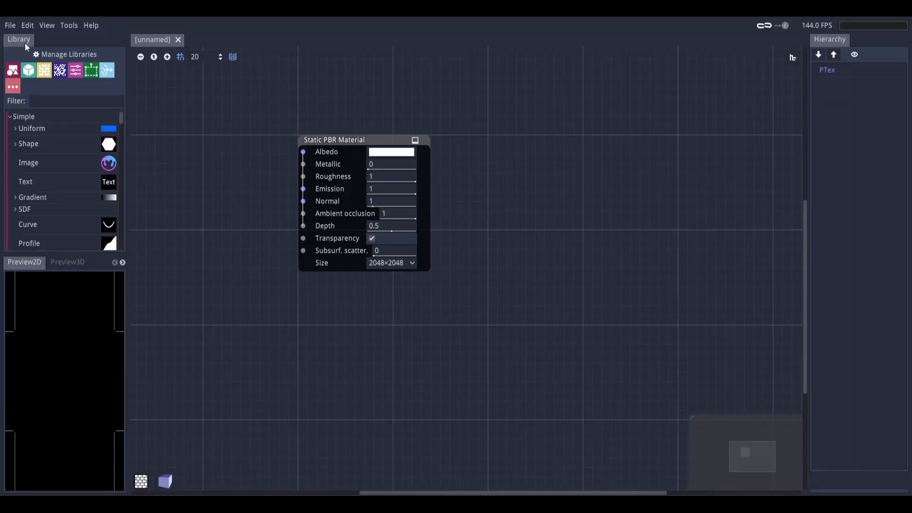
# - Open the bear_test.mmpp paint project, make a short test stroke on the bear and undo it
pyautogui.click(10, 25)
pyautogui.moveTo(29, 79)
pyautogui.click(190, 84)
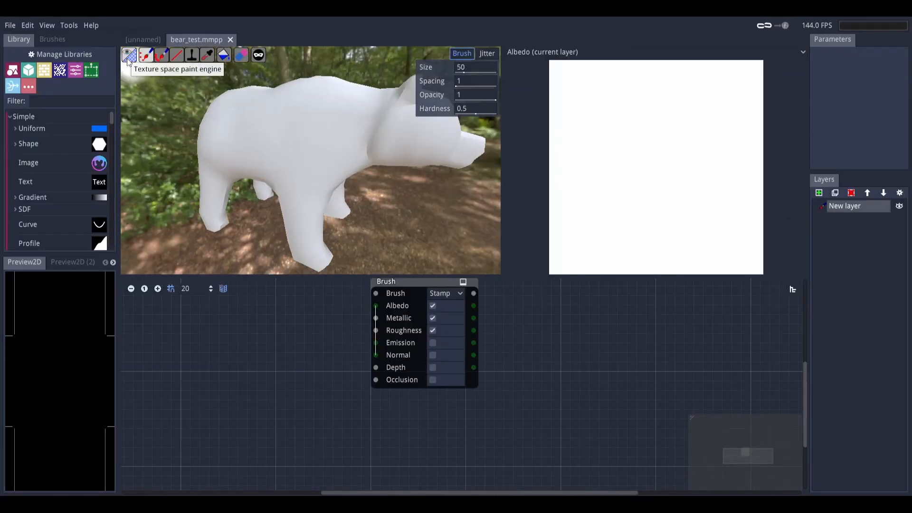
pyautogui.moveTo(275, 206); pyautogui.dragTo(293, 211)
pyautogui.hotkey('ctrl', 'z')
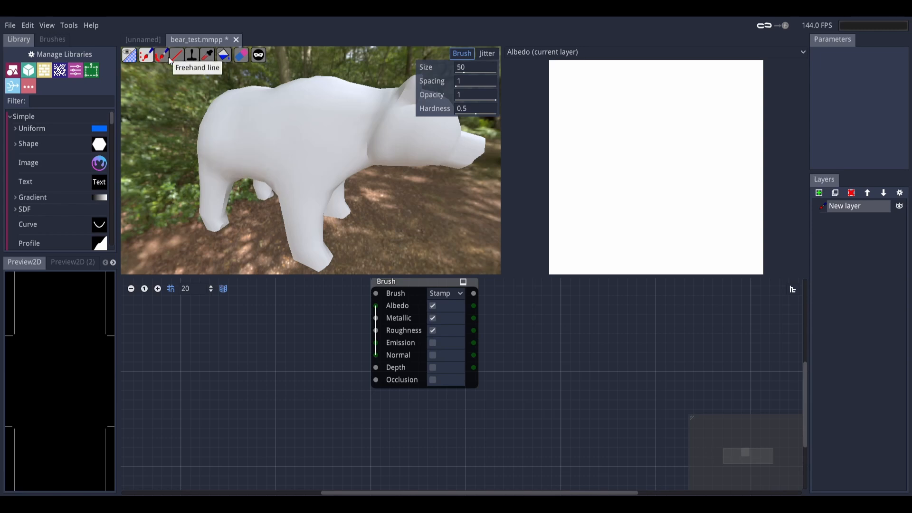
# - Feed an Uneven Bricks node into the Roughness input of the Pattern-mode brush and paint the bear's side with it
pyautogui.scroll(-10, 108, 232)
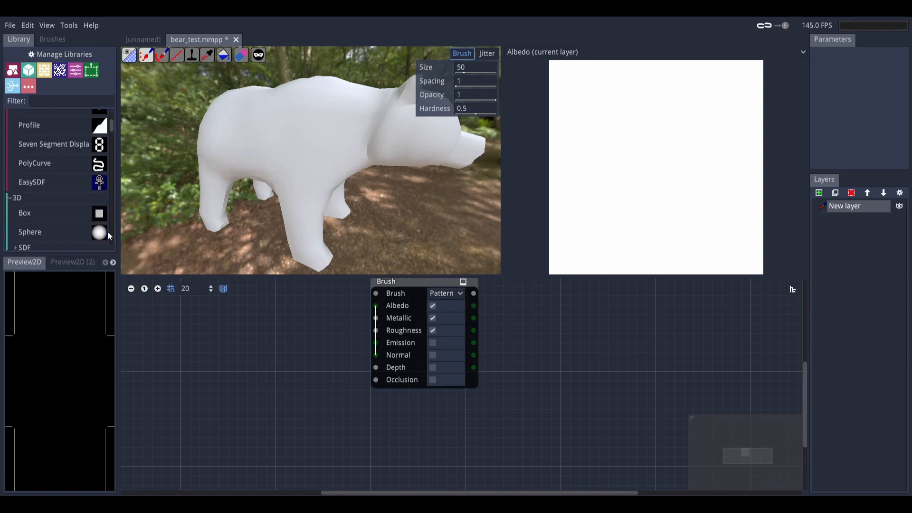
pyautogui.moveTo(99, 190); pyautogui.dragTo(225, 323)
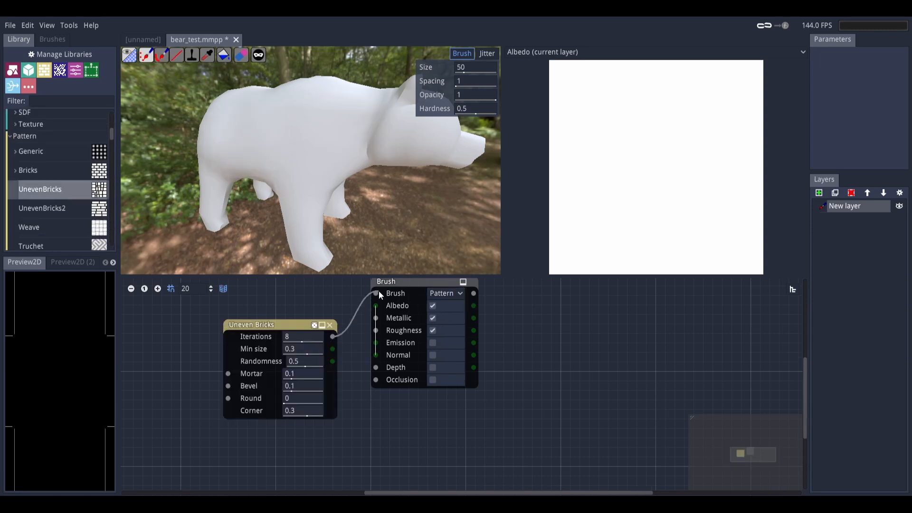
pyautogui.moveTo(304, 115); pyautogui.dragTo(326, 171)
pyautogui.moveTo(281, 162); pyautogui.dragTo(300, 126, button='middle')
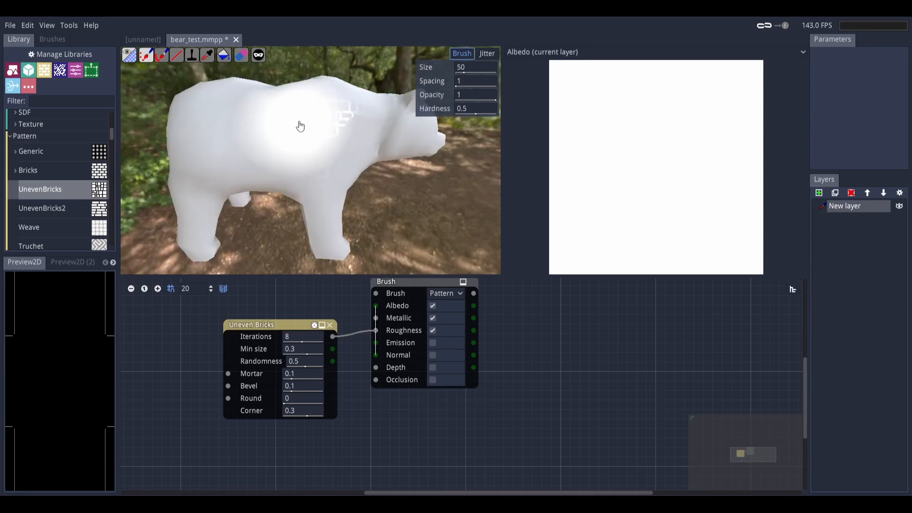
pyautogui.moveTo(208, 140)
pyautogui.mouseDown(button='middle')
pyautogui.moveTo(290, 124)
pyautogui.moveTo(323, 83)
pyautogui.mouseUp(button='middle')
pyautogui.scroll(-5, 311, 123)
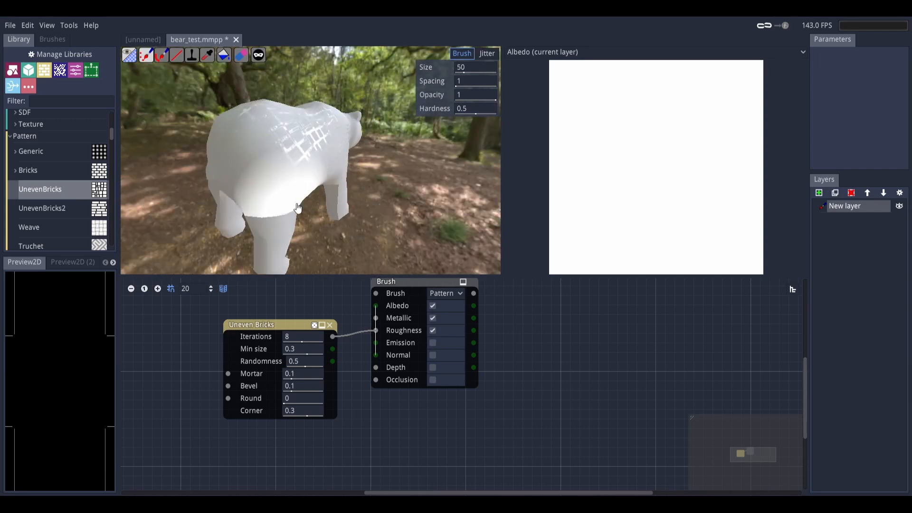
# - Disable Metallic and Albedo on the Brush node and paint over the bear's side with Roughness alone
pyautogui.click(432, 319)
pyautogui.click(433, 306)
pyautogui.moveTo(326, 138); pyautogui.dragTo(348, 150)
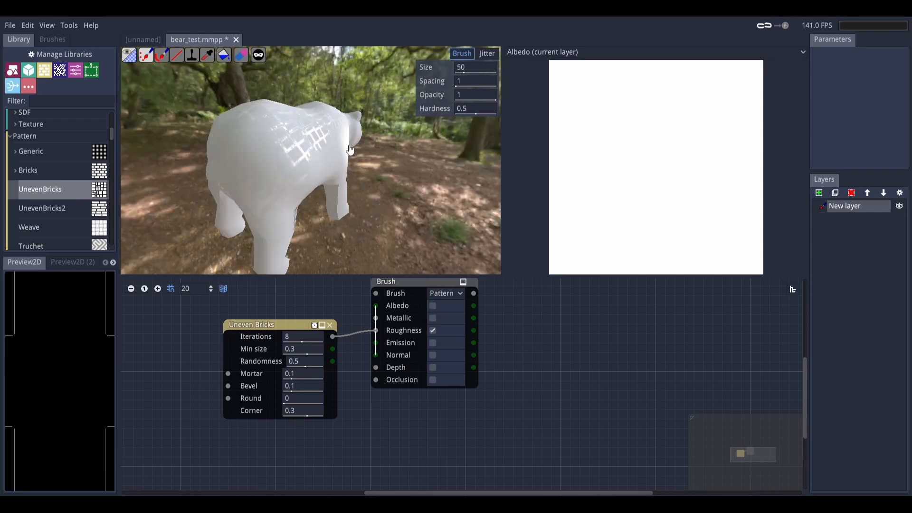
# - Connect the Uneven Bricks output to the Brush node's Emission input as well and paint the bear's other side
pyautogui.moveTo(333, 147); pyautogui.dragTo(282, 135, button='middle')
pyautogui.moveTo(374, 140); pyautogui.dragTo(297, 196, button='middle')
pyautogui.moveTo(333, 337); pyautogui.dragTo(375, 342)
pyautogui.moveTo(334, 152); pyautogui.dragTo(369, 153)
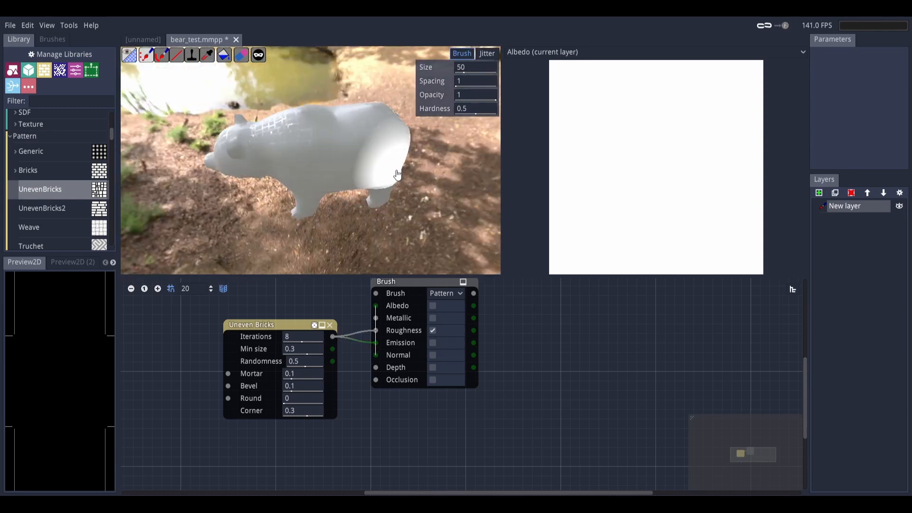
pyautogui.scroll(4, 352, 152)
pyautogui.moveTo(340, 150)
pyautogui.mouseDown(button='middle')
pyautogui.moveTo(392, 134)
pyautogui.moveTo(366, 148)
pyautogui.mouseUp(button='middle')
pyautogui.scroll(-4, 391, 134)
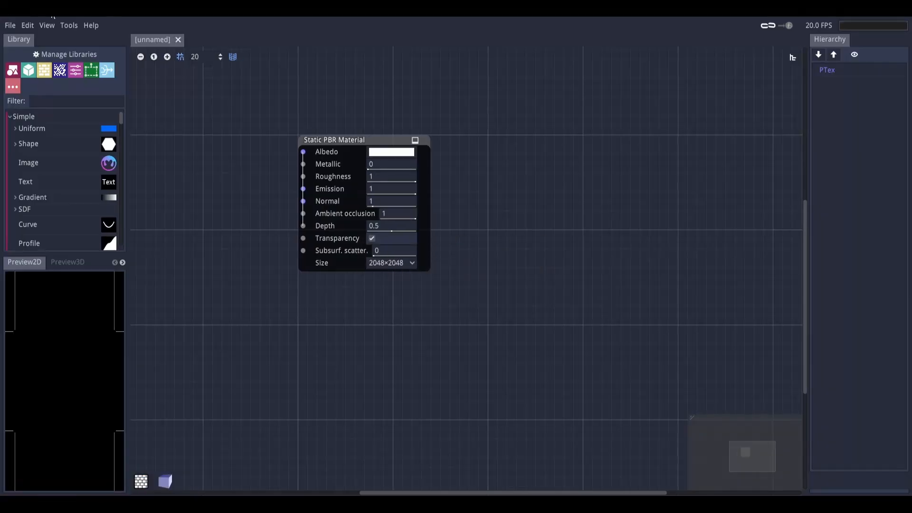
# - Reopen the bear_test.mmpp paint project
pyautogui.click(10, 24)
pyautogui.moveTo(62, 81)
pyautogui.click(126, 83)
pyautogui.scroll(-5, 310, 237)
pyautogui.moveTo(312, 241); pyautogui.dragTo(360, 209, button='middle')
pyautogui.moveTo(258, 346)
pyautogui.mouseDown(button='middle')
pyautogui.moveTo(373, 385)
pyautogui.moveTo(424, 372)
pyautogui.mouseUp(button='middle')
pyautogui.rightClick(506, 321)
pyautogui.click(505, 321)
pyautogui.rightClick(503, 321)
pyautogui.click(490, 327)
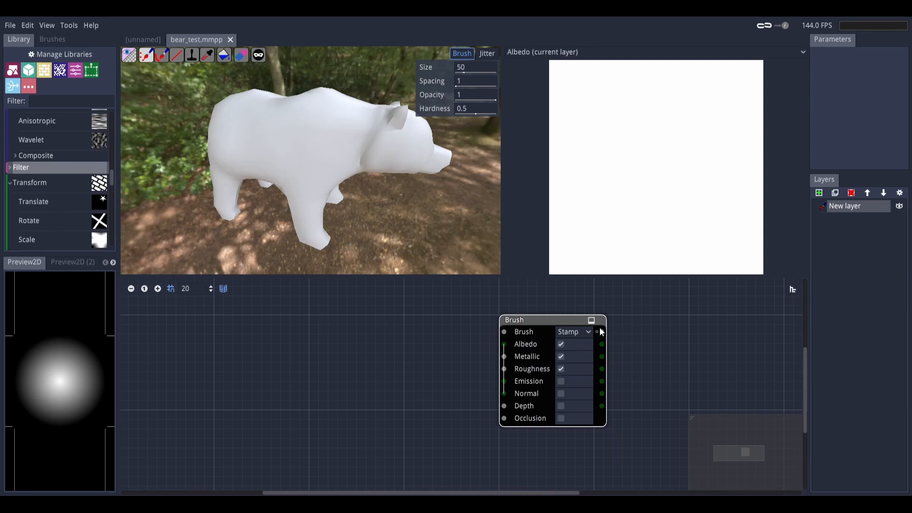
pyautogui.rightClick(651, 323)
pyautogui.click(636, 318)
# - Set the Brush node to Pattern mode and connect an Image node with the reddish-brown scale texture to its Albedo input
pyautogui.moveTo(629, 313); pyautogui.dragTo(596, 313, button='middle')
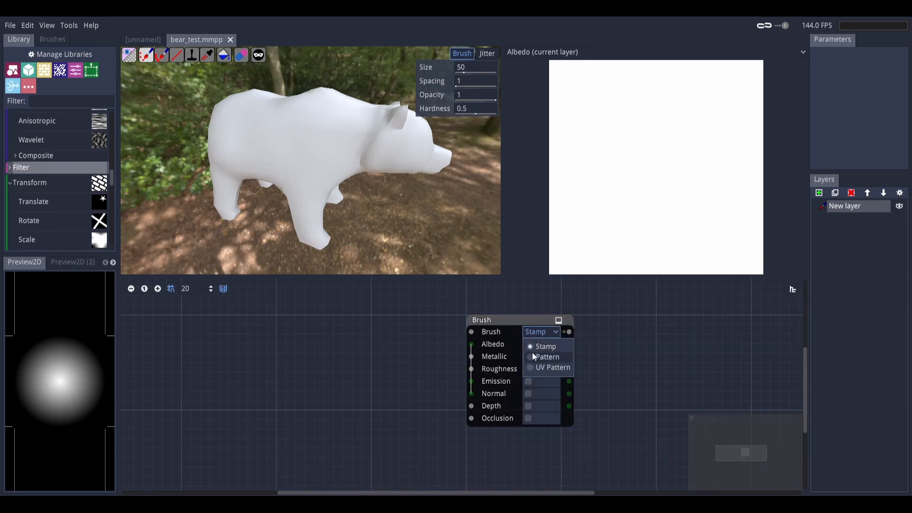
pyautogui.click(532, 357)
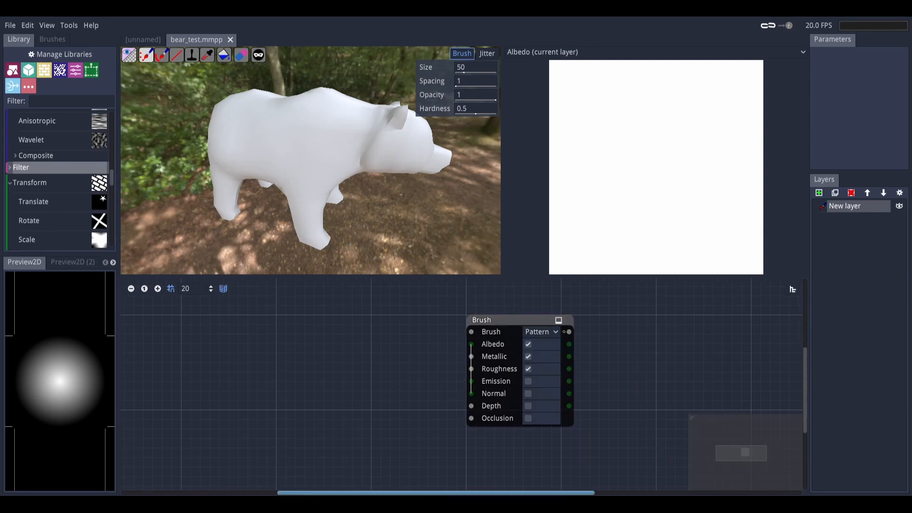
pyautogui.moveTo(229, 495); pyautogui.dragTo(229, 330)
pyautogui.click(300, 358)
pyautogui.moveTo(283, 356); pyautogui.dragTo(471, 345)
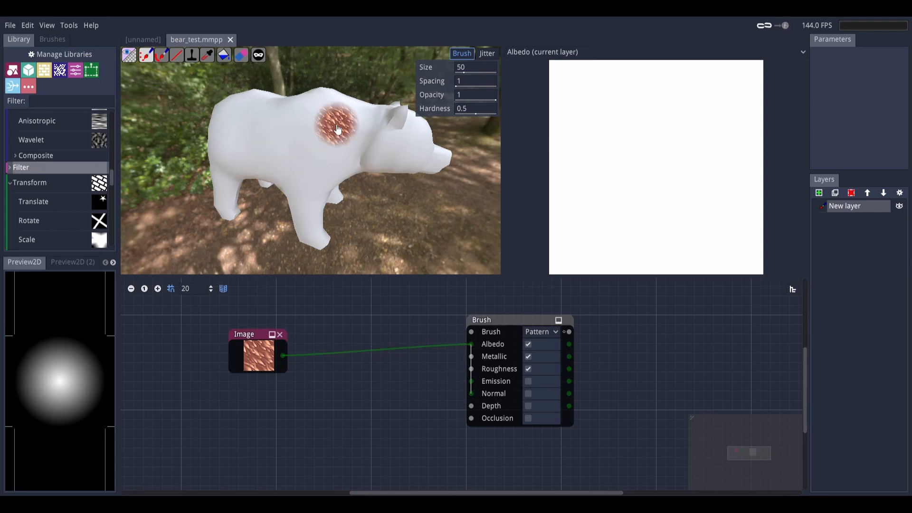
# - Paint the reddish-brown scale texture over the bear's body
pyautogui.moveTo(299, 127)
pyautogui.mouseDown()
pyautogui.moveTo(328, 157)
pyautogui.moveTo(357, 123)
pyautogui.moveTo(305, 177)
pyautogui.moveTo(233, 138)
pyautogui.mouseUp()
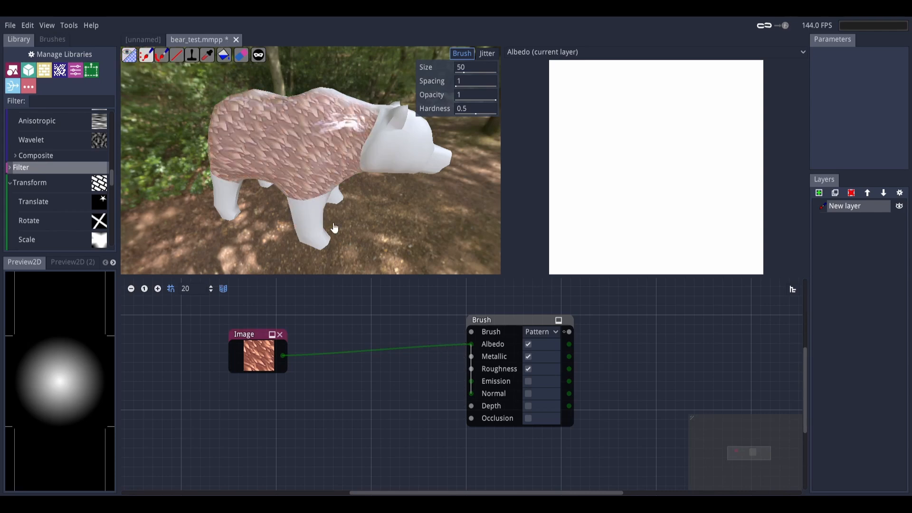
pyautogui.moveTo(294, 246); pyautogui.dragTo(333, 240, button='middle')
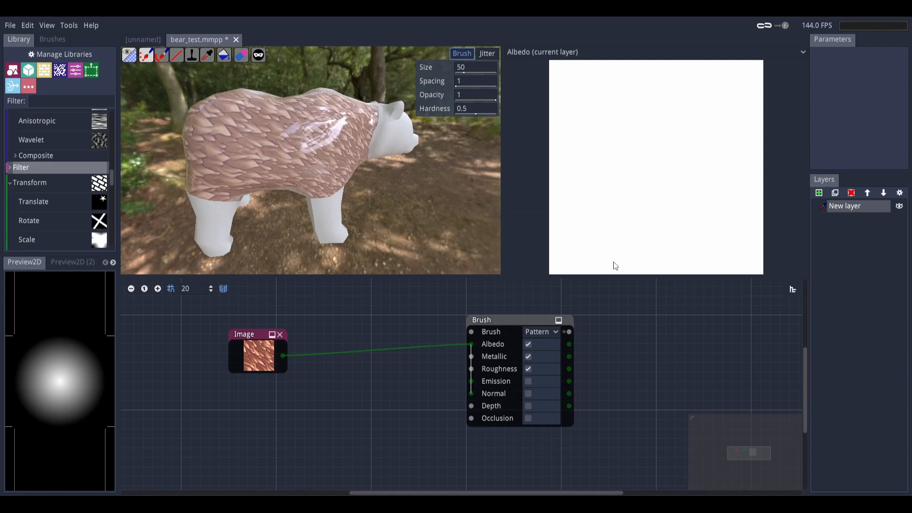
# - Undo the last strokes and repaint the bear's body with the reddish-brown scale texture, with only the Albedo channel enabled
pyautogui.hotkey('ctrl', 'z')
pyautogui.hotkey('ctrl', 'z')
pyautogui.moveTo(351, 120)
pyautogui.mouseDown()
pyautogui.moveTo(346, 165)
pyautogui.moveTo(202, 146)
pyautogui.moveTo(289, 166)
pyautogui.mouseUp()
pyautogui.moveTo(290, 171)
pyautogui.mouseDown(button='middle')
pyautogui.moveTo(297, 210)
pyautogui.moveTo(448, 181)
pyautogui.mouseUp(button='middle')
pyautogui.moveTo(284, 144)
pyautogui.mouseDown()
pyautogui.moveTo(258, 105)
pyautogui.moveTo(321, 178)
pyautogui.moveTo(366, 135)
pyautogui.mouseUp()
pyautogui.moveTo(335, 117); pyautogui.dragTo(332, 167, button='middle')
pyautogui.moveTo(332, 167); pyautogui.dragTo(299, 127)
pyautogui.moveTo(300, 127)
pyautogui.mouseDown(button='middle')
pyautogui.moveTo(398, 203)
pyautogui.moveTo(270, 182)
pyautogui.mouseUp(button='middle')
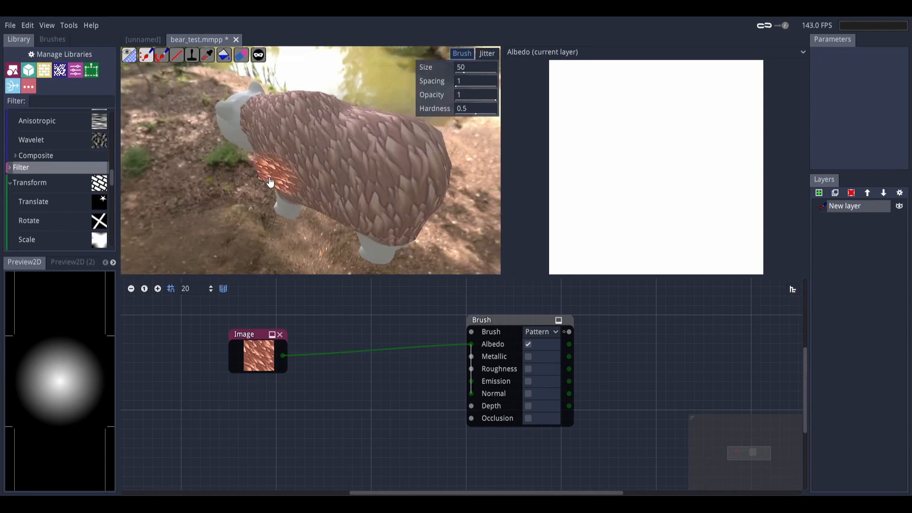
# - Set the Brush node to Stamp mode and the brush size to 16
pyautogui.click(538, 334)
pyautogui.click(537, 344)
pyautogui.moveTo(330, 148)
pyautogui.mouseDown(button='middle')
pyautogui.moveTo(383, 128)
pyautogui.moveTo(305, 133)
pyautogui.moveTo(326, 144)
pyautogui.mouseUp(button='middle')
pyautogui.click(465, 56)
pyautogui.click(466, 56)
pyautogui.moveTo(473, 68); pyautogui.dragTo(447, 76)
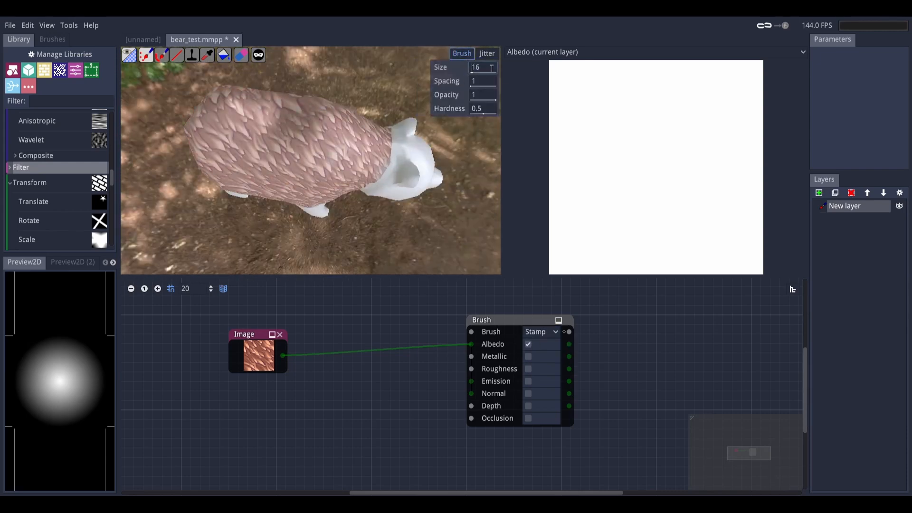
# - Insert a Transform node between the Image node and the Brush node's Albedo input, and preview both nodes' outputs
pyautogui.click(259, 357)
pyautogui.press('Escape')
pyautogui.moveTo(283, 355); pyautogui.dragTo(337, 321)
pyautogui.write('rotat')
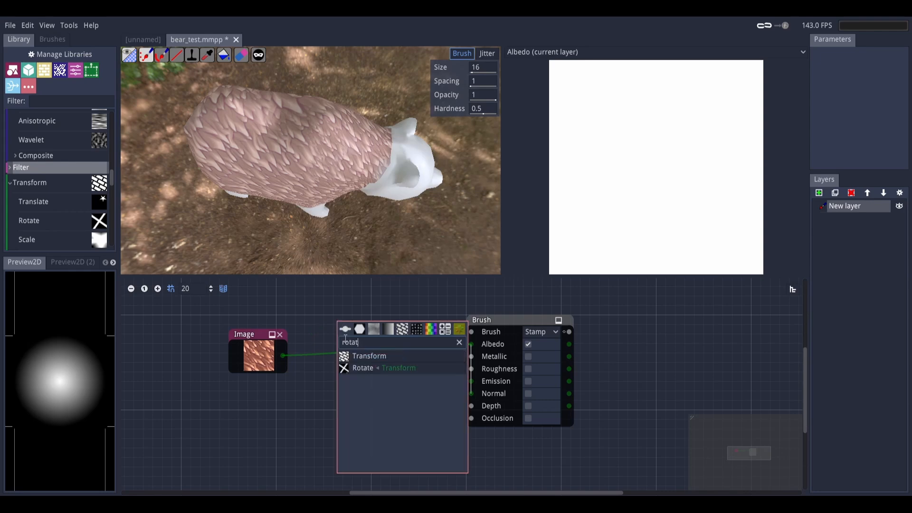
pyautogui.click(402, 355)
pyautogui.moveTo(435, 321); pyautogui.dragTo(471, 344)
pyautogui.click(381, 328)
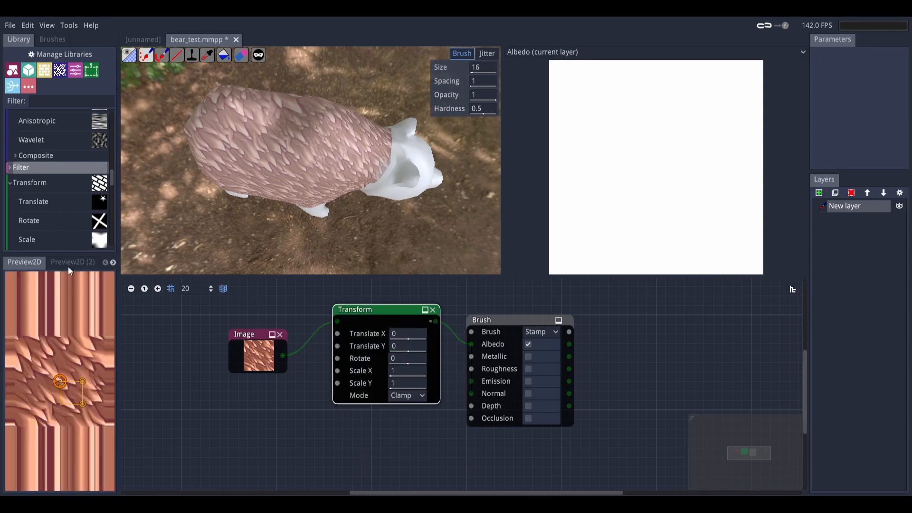
pyautogui.click(260, 355)
pyautogui.press('Escape')
# - Add a Remote node above the Brush node and give it a parameter with the value 0
pyautogui.rightClick(576, 301)
pyautogui.write('remo')
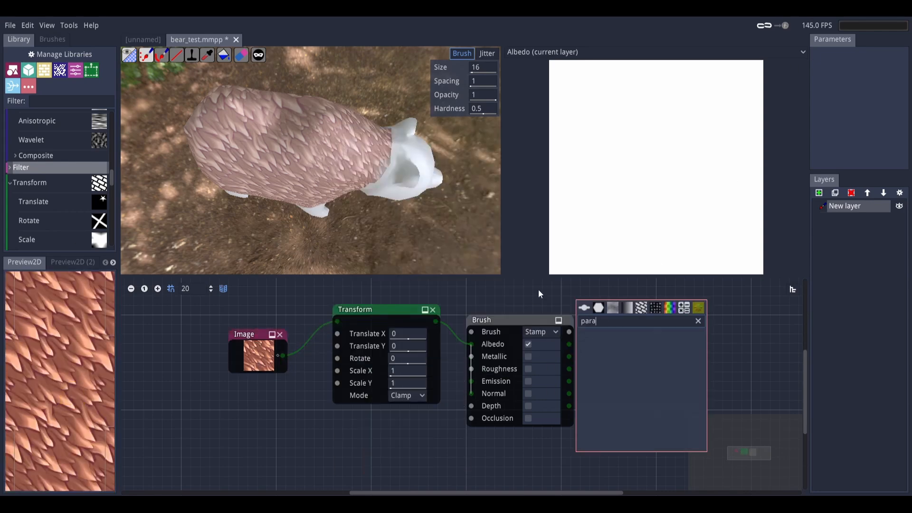
pyautogui.press('Return')
pyautogui.moveTo(602, 305); pyautogui.dragTo(503, 292)
pyautogui.click(527, 304)
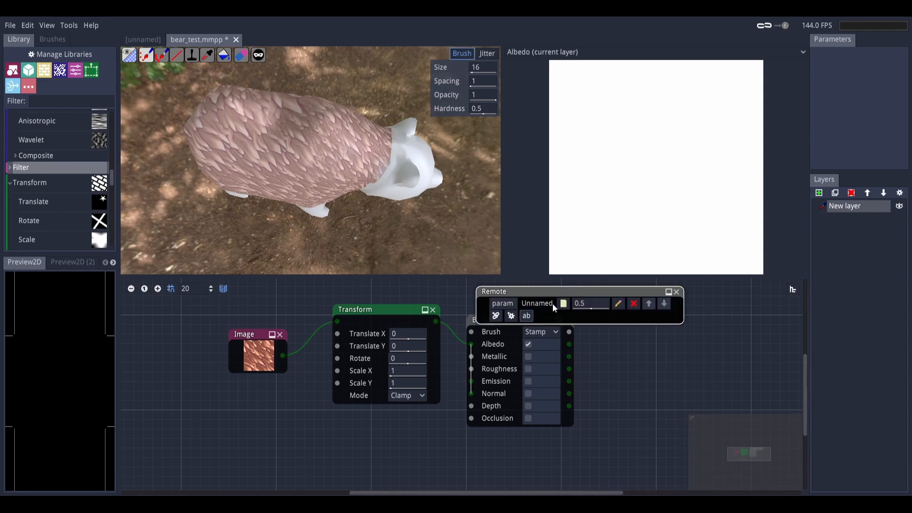
pyautogui.click(588, 304)
pyautogui.write('0')
pyautogui.press('Return')
# - Replace the Remote node's parameter with one linked to the Transform node's Rotate value and name it Rotation
pyautogui.moveTo(559, 293)
pyautogui.mouseDown()
pyautogui.moveTo(503, 291)
pyautogui.moveTo(568, 290)
pyautogui.mouseUp()
pyautogui.scroll(2, 540, 294)
pyautogui.moveTo(537, 337); pyautogui.dragTo(499, 298)
pyautogui.click(468, 323)
pyautogui.click(606, 324)
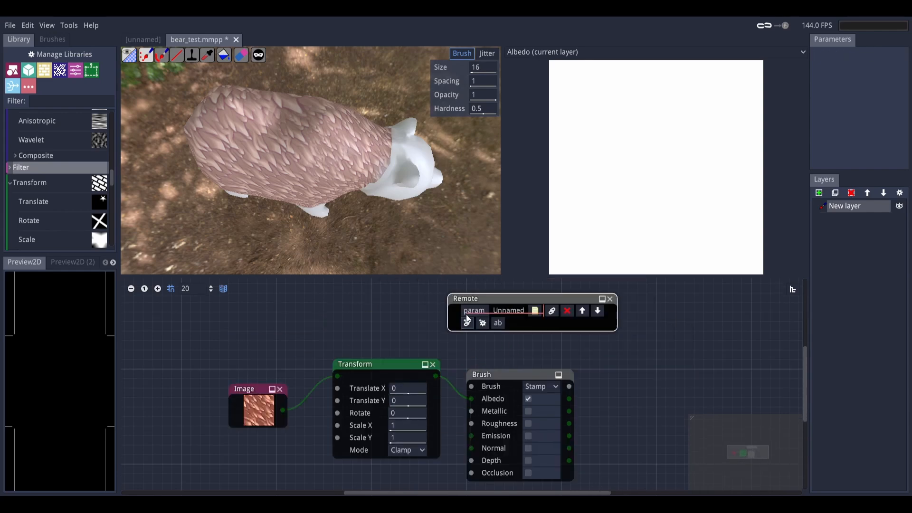
pyautogui.write('Rotation')
pyautogui.press('Return')
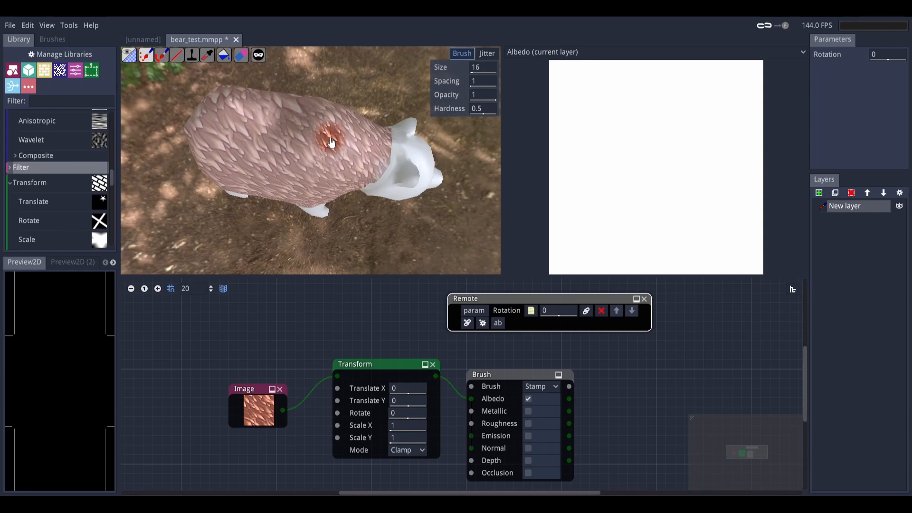
# - Set the Rotation parameter to 153.68 and the brush spacing to 4, and show the Albedo channel in the texture view
pyautogui.moveTo(874, 54)
pyautogui.mouseDown()
pyautogui.moveTo(904, 53)
pyautogui.moveTo(866, 58)
pyautogui.mouseUp()
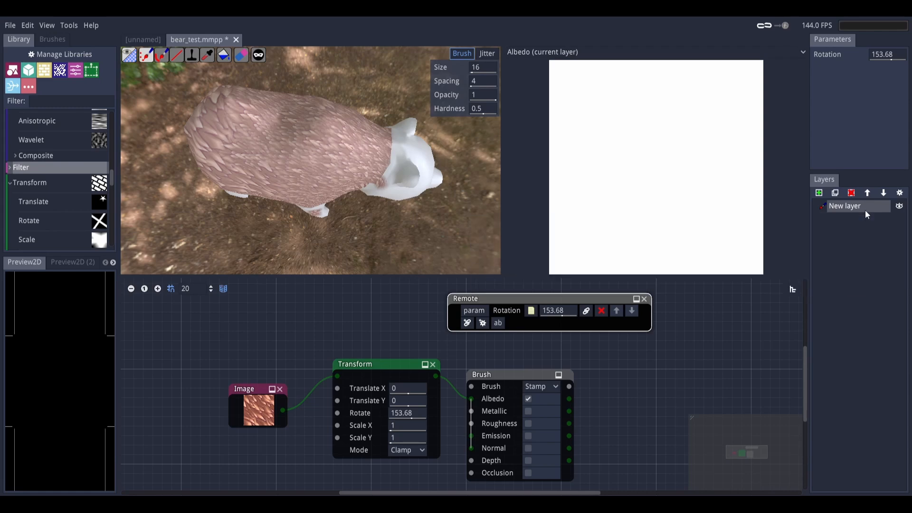
pyautogui.click(532, 52)
pyautogui.click(520, 131)
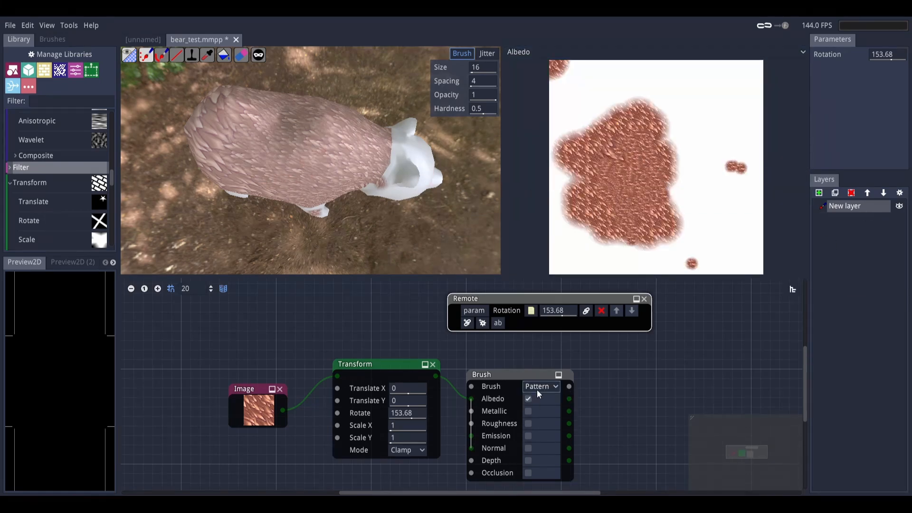
# - Paint the rotated scale texture over the bear's back and sides, using Pattern mode and Stamp mode in turn
pyautogui.moveTo(349, 142)
pyautogui.mouseDown()
pyautogui.moveTo(351, 126)
pyautogui.moveTo(322, 149)
pyautogui.moveTo(292, 123)
pyautogui.moveTo(291, 155)
pyautogui.mouseUp()
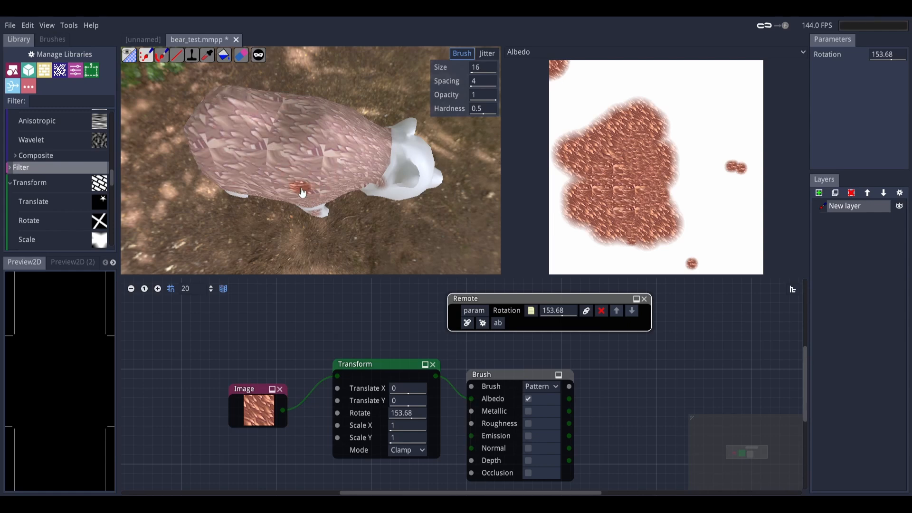
pyautogui.moveTo(267, 178); pyautogui.dragTo(289, 162, button='middle')
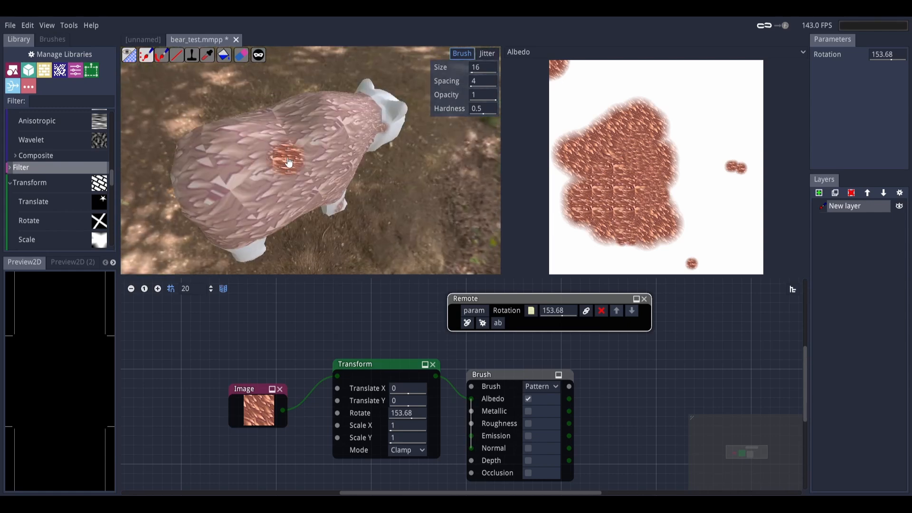
pyautogui.moveTo(305, 184); pyautogui.dragTo(315, 189)
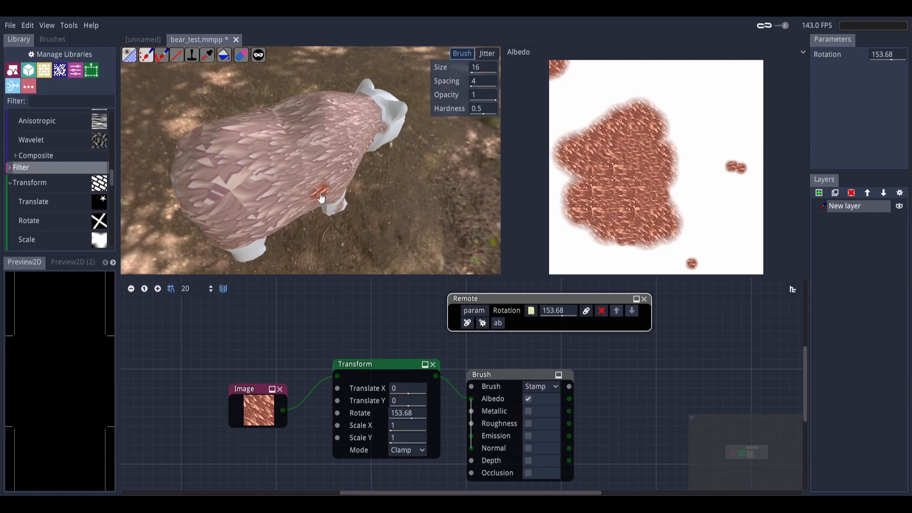
pyautogui.moveTo(315, 189); pyautogui.dragTo(263, 174, button='middle')
pyautogui.moveTo(314, 175); pyautogui.dragTo(319, 146)
pyautogui.moveTo(320, 138); pyautogui.dragTo(281, 149, button='middle')
pyautogui.moveTo(282, 148); pyautogui.dragTo(277, 119)
pyautogui.click(238, 152)
pyautogui.moveTo(232, 157)
pyautogui.mouseDown(button='middle')
pyautogui.moveTo(264, 171)
pyautogui.moveTo(274, 142)
pyautogui.moveTo(332, 163)
pyautogui.moveTo(331, 140)
pyautogui.moveTo(331, 180)
pyautogui.mouseUp(button='middle')
# - Paint a patch on the bear's front leg in Stamp mode with size jitter 0.13 and angle jitter 0.03
pyautogui.click(542, 386)
pyautogui.click(539, 408)
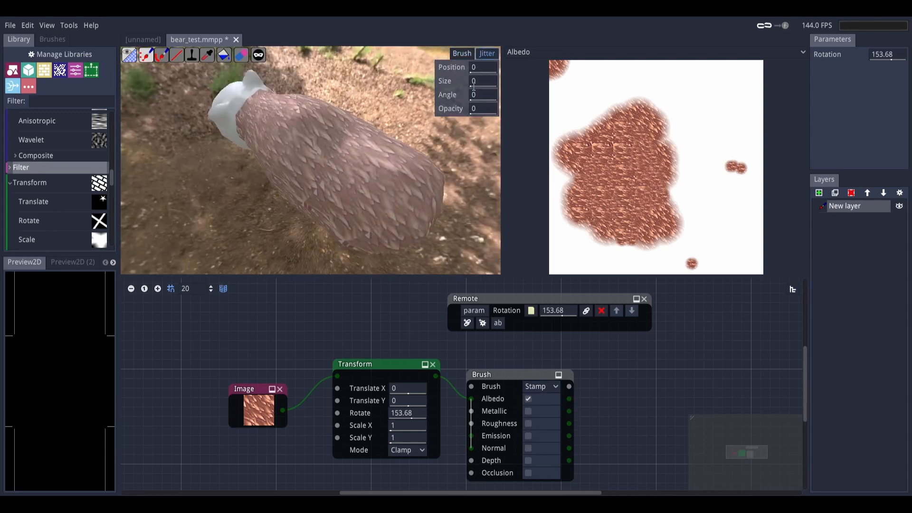
pyautogui.moveTo(325, 218); pyautogui.dragTo(352, 165, button='middle')
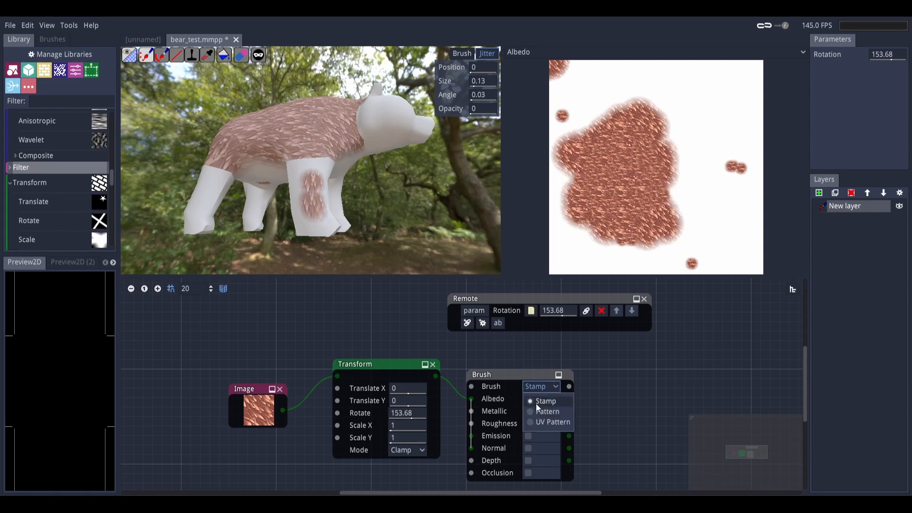
# - Paint the bear's underside in Pattern mode with the jitter values reset to 0 and the brush size raised to 33
pyautogui.click(547, 411)
pyautogui.moveTo(309, 190)
pyautogui.mouseDown(button='middle')
pyautogui.moveTo(313, 142)
pyautogui.moveTo(336, 134)
pyautogui.mouseUp(button='middle')
pyautogui.click(461, 53)
pyautogui.moveTo(351, 146)
pyautogui.mouseDown()
pyautogui.moveTo(312, 170)
pyautogui.moveTo(247, 143)
pyautogui.mouseUp()
pyautogui.click(487, 54)
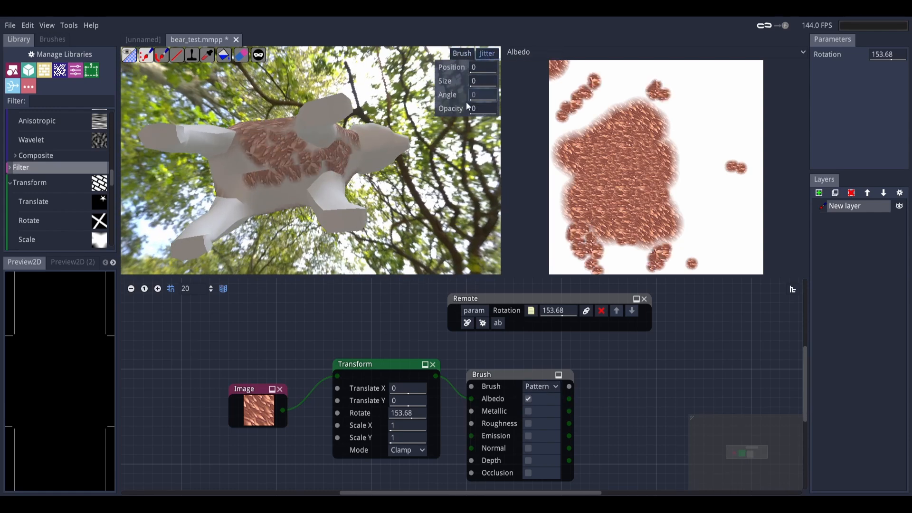
pyautogui.click(456, 54)
pyautogui.moveTo(299, 152)
pyautogui.mouseDown()
pyautogui.moveTo(275, 190)
pyautogui.moveTo(354, 176)
pyautogui.moveTo(396, 143)
pyautogui.mouseUp()
pyautogui.moveTo(396, 131); pyautogui.dragTo(367, 150, button='middle')
pyautogui.moveTo(276, 155); pyautogui.dragTo(383, 266, button='middle')
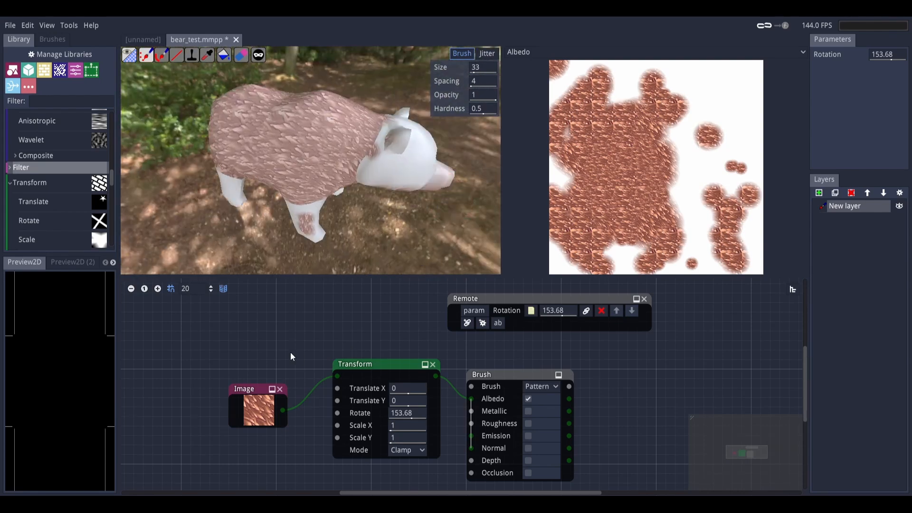
# - Remove the Rotation parameter from the Remote node, delete the Transform node and move the Image node higher in the graph
pyautogui.click(602, 311)
pyautogui.click(433, 364)
pyautogui.moveTo(263, 390); pyautogui.dragTo(282, 305)
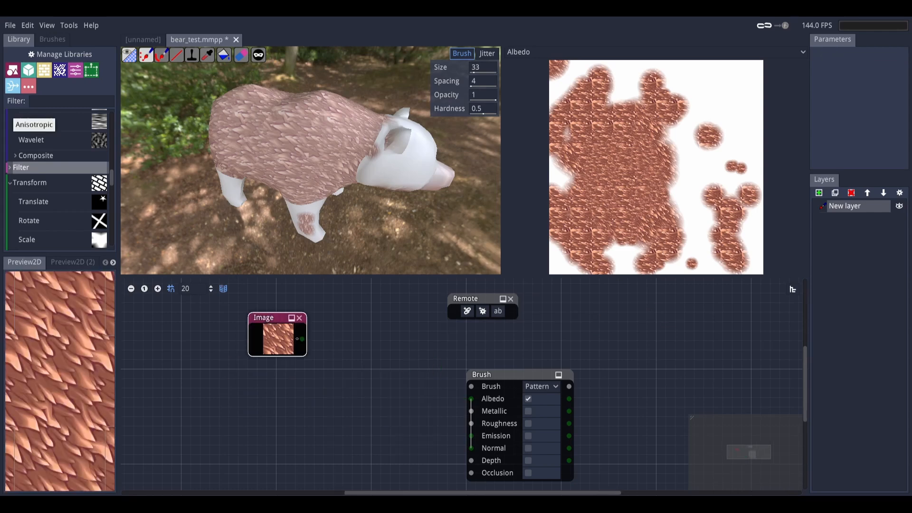
# - Import the greyscale scale height map as a second Image node below the colour one and preview it
pyautogui.moveTo(212, 408); pyautogui.dragTo(230, 392)
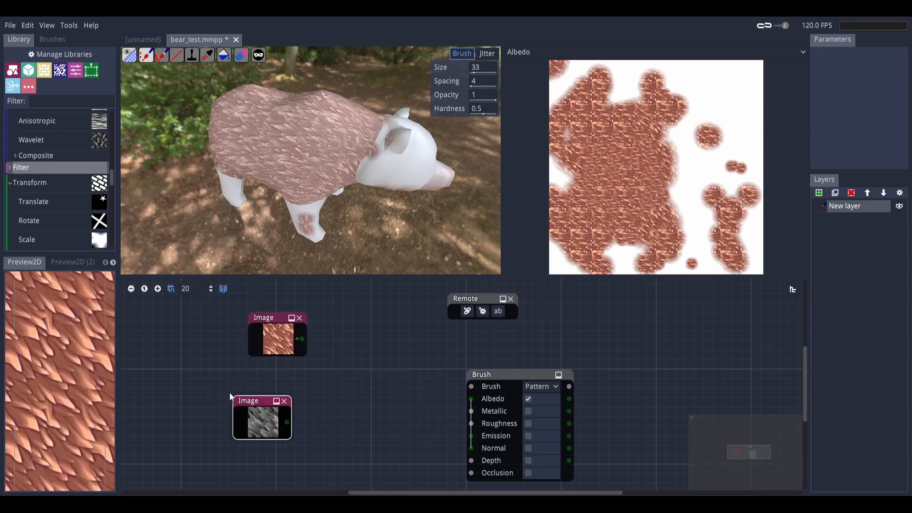
pyautogui.click(279, 333)
pyautogui.click(250, 400)
pyautogui.rightClick(249, 400)
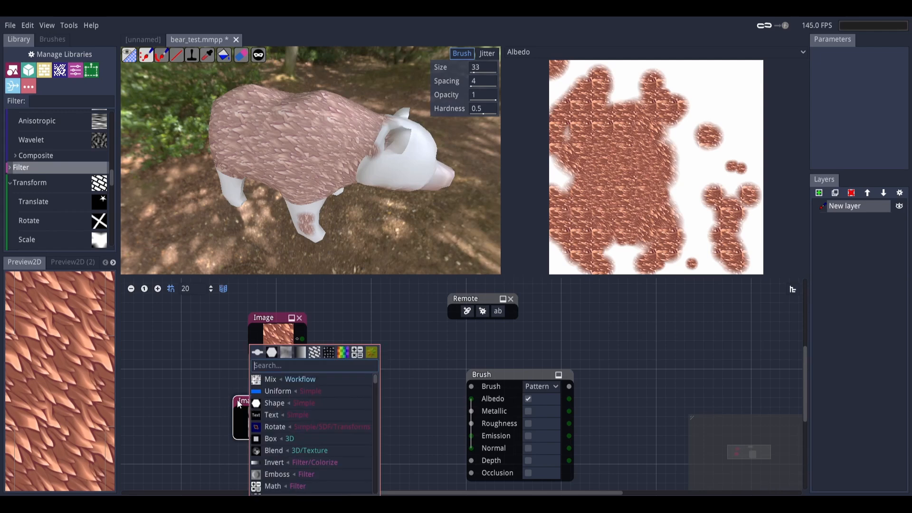
pyautogui.click(249, 400)
# - Add a Rotate node after the colour Image node and connect its output to the Brush node's Albedo input
pyautogui.moveTo(334, 342); pyautogui.dragTo(335, 343)
pyautogui.click(411, 383)
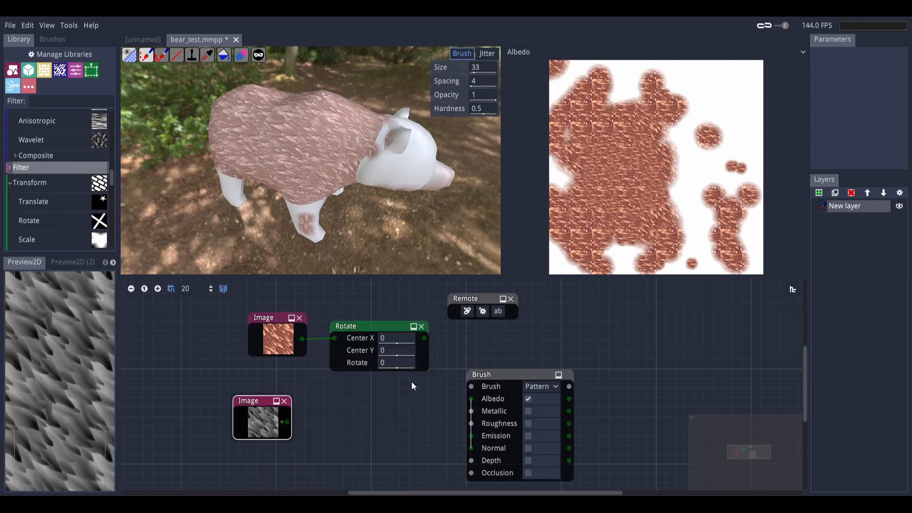
pyautogui.moveTo(424, 339); pyautogui.dragTo(432, 392)
# - Add a Rotate node after the greyscale Image node and connect its output to the Brush node's Depth input
pyautogui.moveTo(283, 422); pyautogui.dragTo(332, 427)
pyautogui.write('rotat')
pyautogui.click(357, 387)
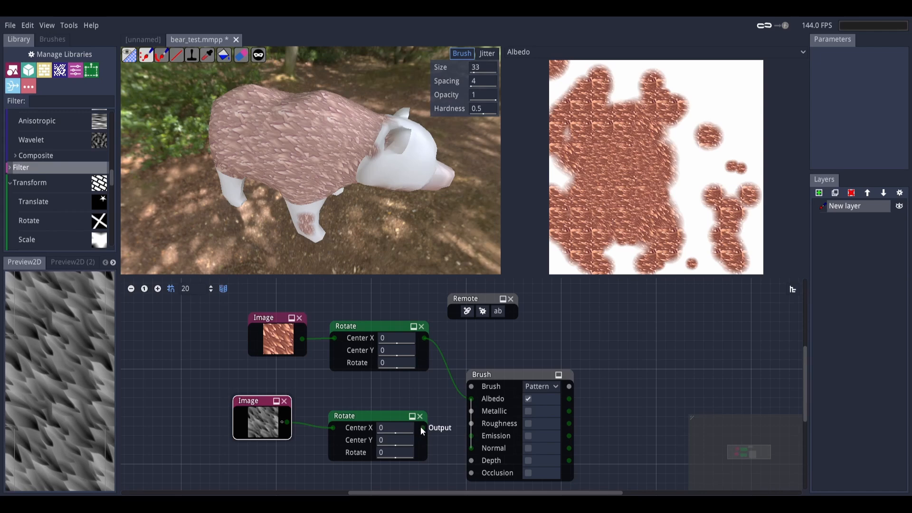
pyautogui.moveTo(423, 427); pyautogui.dragTo(474, 442)
pyautogui.moveTo(382, 414); pyautogui.dragTo(369, 392)
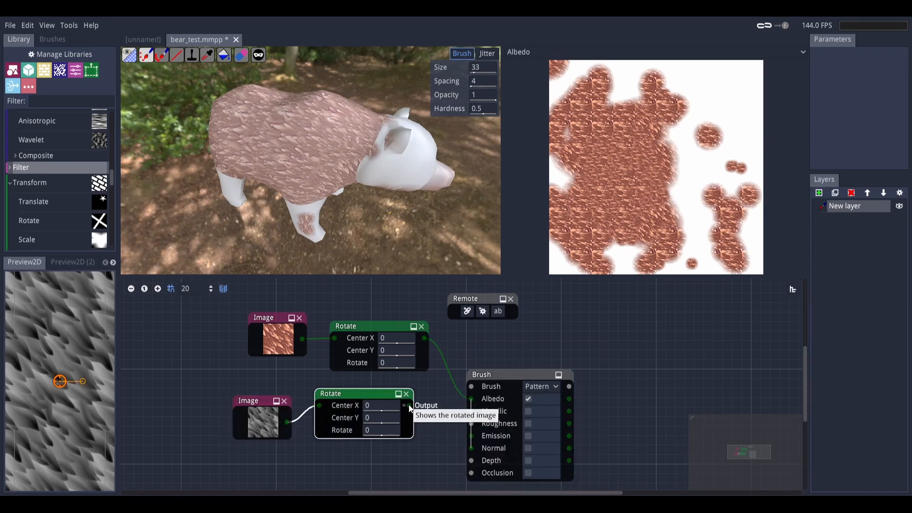
# - Import the normal map as an Image node and route it through a Rotate node into the Brush node's Normal input
pyautogui.moveTo(221, 412); pyautogui.dragTo(240, 380)
pyautogui.write('rotat')
pyautogui.click(281, 381)
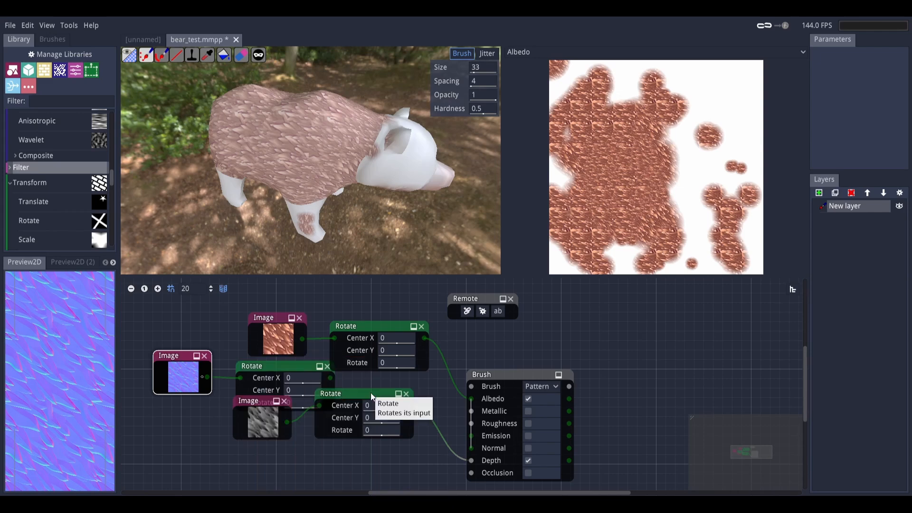
pyautogui.moveTo(357, 394); pyautogui.dragTo(356, 451)
pyautogui.moveTo(249, 400); pyautogui.dragTo(226, 450)
pyautogui.click(340, 400)
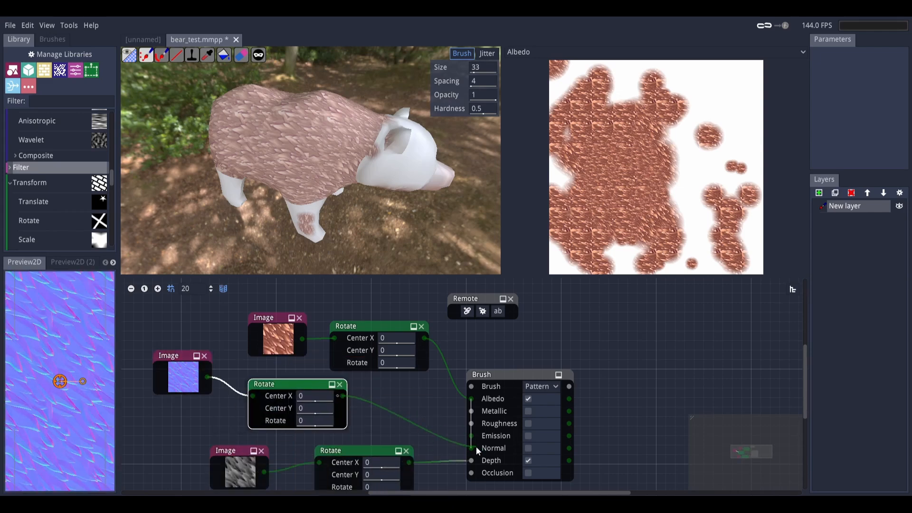
# - Import the white occlusion map as an Image node and route it through a Rotate node into the Brush node's Occlusion input
pyautogui.scroll(-4, 582, 415)
pyautogui.scroll(2, 309, 326)
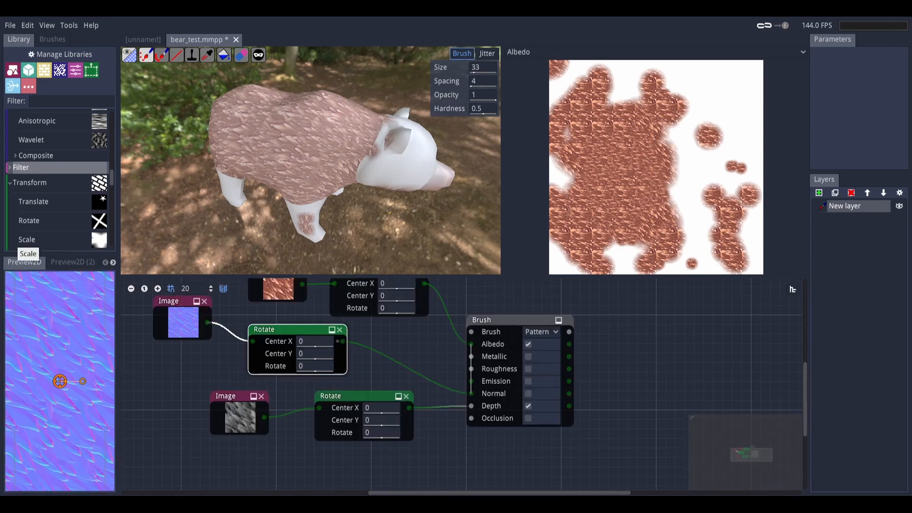
pyautogui.moveTo(15, 414); pyautogui.dragTo(204, 467)
pyautogui.scroll(-2, 266, 449)
pyautogui.moveTo(255, 436); pyautogui.dragTo(337, 421)
pyautogui.write('rotat')
pyautogui.click(423, 380)
pyautogui.moveTo(400, 430); pyautogui.dragTo(507, 370)
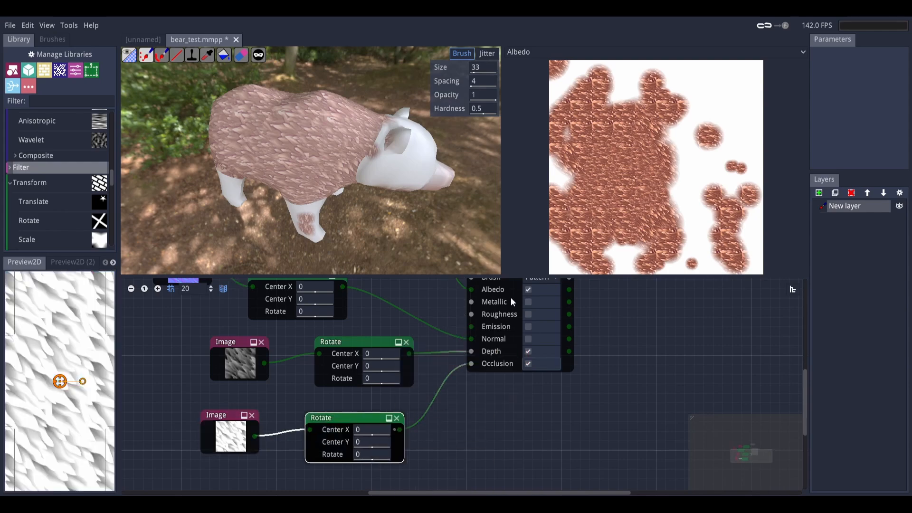
# - Enable the Brush node's Normal channel and save the project
pyautogui.scroll(3, 483, 424)
pyautogui.scroll(-2, 486, 414)
pyautogui.hotkey('ctrl', 's')
# - Add a linked parameter to the Remote node and link it to the Rotate value of all four Rotate nodes
pyautogui.scroll(-1, 424, 364)
pyautogui.keyDown('ctrl'); pyautogui.scroll(-4, 423, 363); pyautogui.keyUp('ctrl')
pyautogui.keyDown('ctrl'); pyautogui.scroll(4, 423, 362); pyautogui.keyUp('ctrl')
pyautogui.scroll(2, 407, 366)
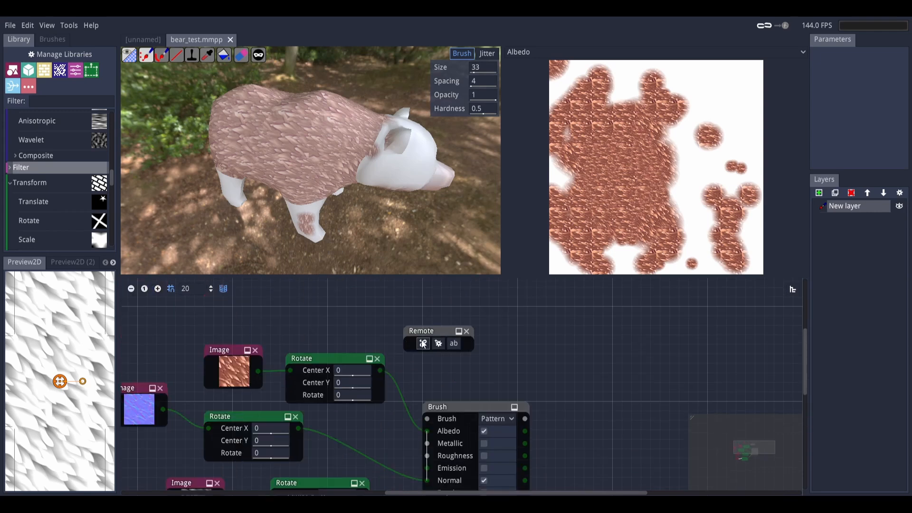
pyautogui.click(507, 343)
pyautogui.click(337, 404)
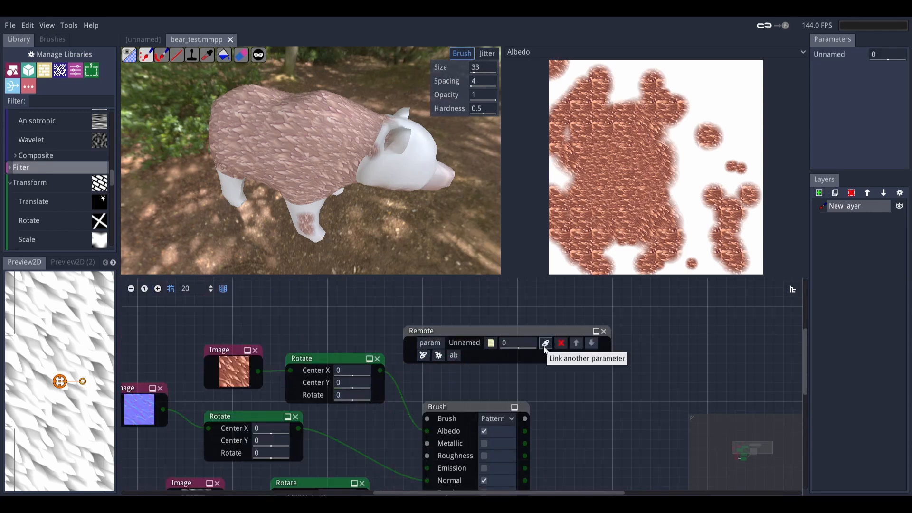
pyautogui.click(544, 348)
pyautogui.click(268, 450)
pyautogui.click(538, 340)
pyautogui.click(546, 343)
pyautogui.scroll(-4, 440, 375)
pyautogui.click(338, 410)
pyautogui.scroll(2, 443, 404)
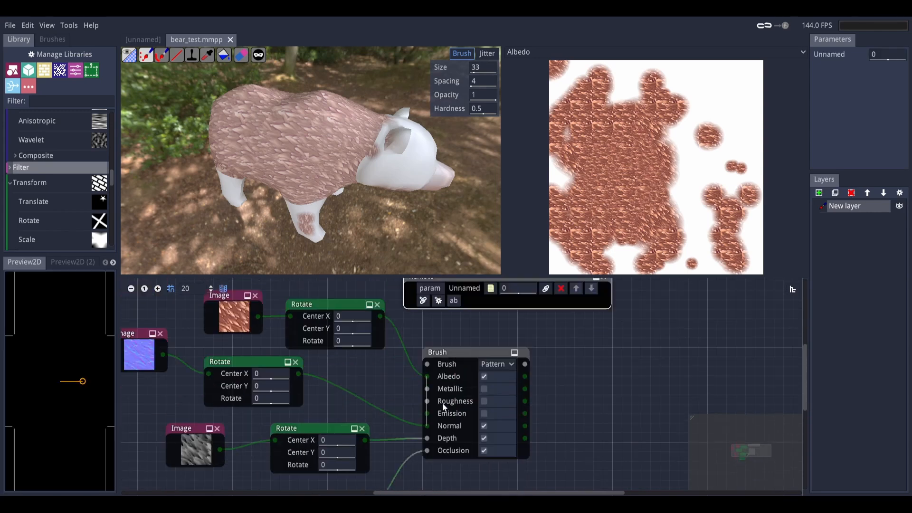
pyautogui.scroll(2, 443, 407)
pyautogui.scroll(-6, 317, 434)
pyautogui.scroll(6, 452, 343)
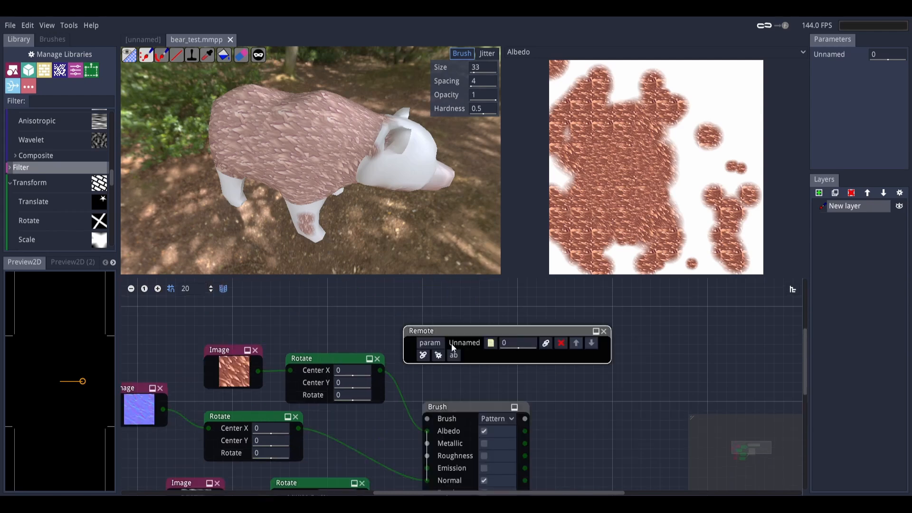
# - Name the Remote node's linked parameter Rotate and set it to 125.24
pyautogui.press('Return')
pyautogui.moveTo(510, 328); pyautogui.dragTo(527, 319)
pyautogui.moveTo(525, 332); pyautogui.dragTo(547, 332)
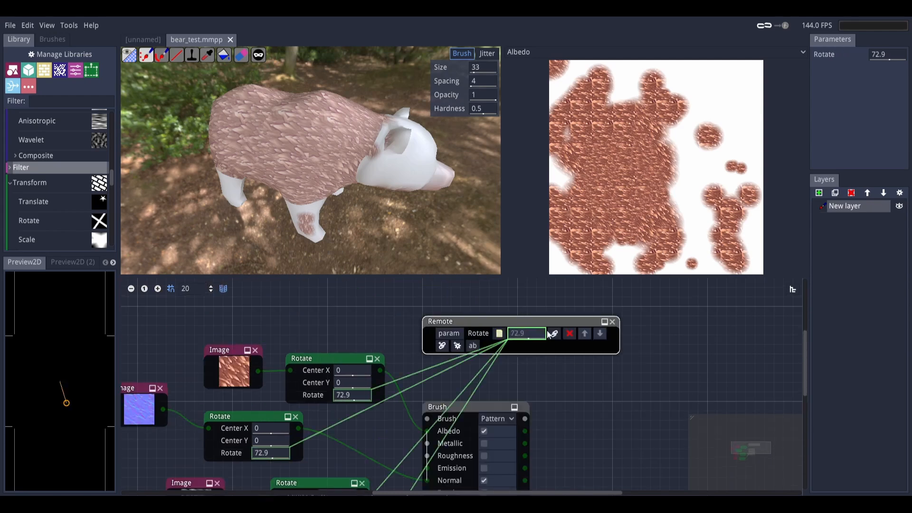
pyautogui.moveTo(553, 338); pyautogui.dragTo(549, 344)
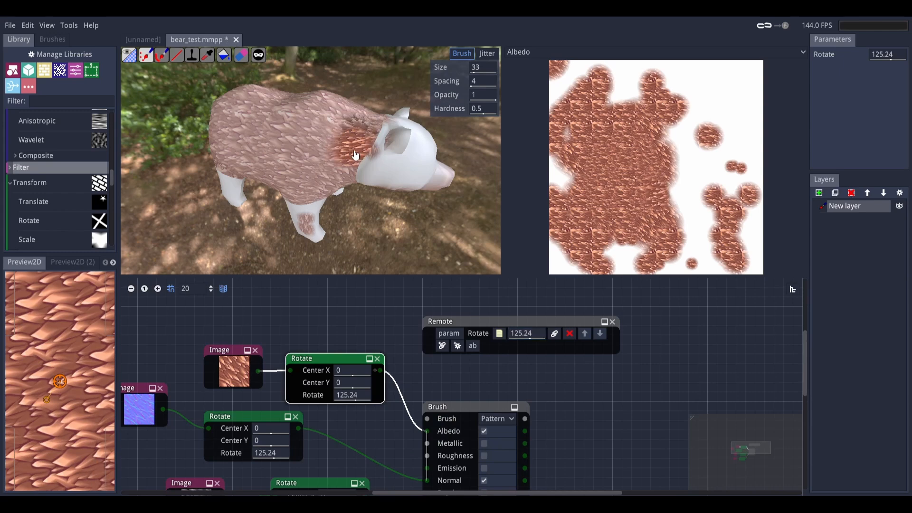
# - Paint the scale material with normal, depth and occlusion over the bear's back and sides, changing the Rotate parameter to 114.145 between strokes
pyautogui.moveTo(355, 155)
pyautogui.mouseDown()
pyautogui.moveTo(326, 128)
pyautogui.moveTo(258, 186)
pyautogui.moveTo(226, 151)
pyautogui.mouseUp()
pyautogui.moveTo(317, 142); pyautogui.dragTo(334, 112, button='middle')
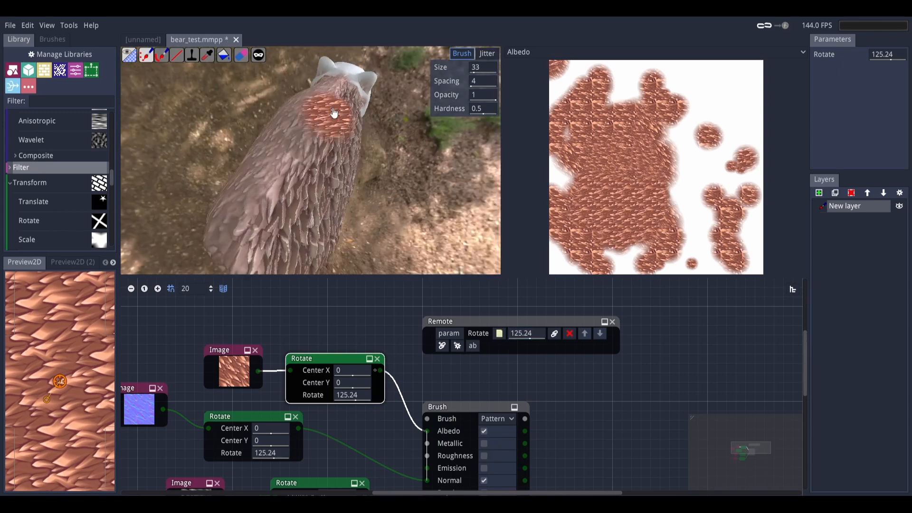
pyautogui.moveTo(528, 335); pyautogui.dragTo(521, 334)
pyautogui.moveTo(242, 207)
pyautogui.mouseDown(button='middle')
pyautogui.moveTo(276, 190)
pyautogui.moveTo(295, 133)
pyautogui.mouseUp(button='middle')
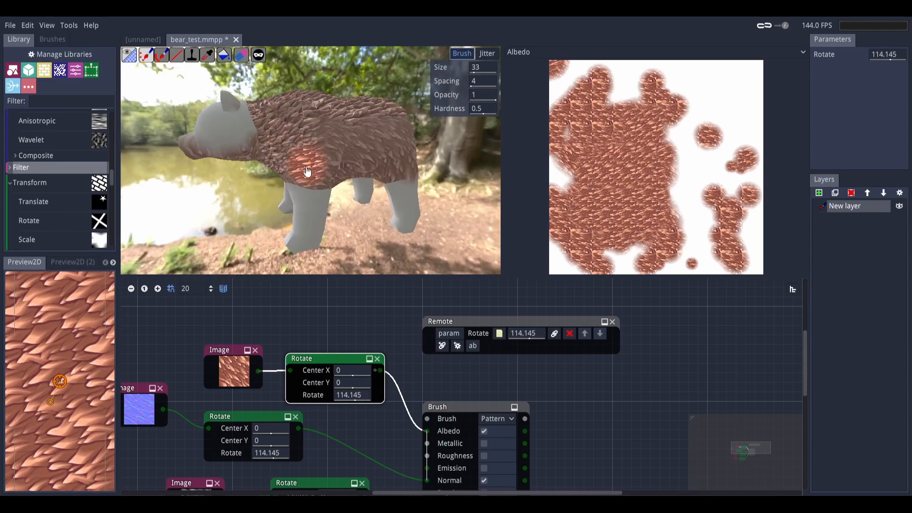
# - Set the Rotate parameter to 124.545 and paint the scale material over the bear's rear, legs and remaining body
pyautogui.moveTo(363, 171); pyautogui.dragTo(319, 140, button='middle')
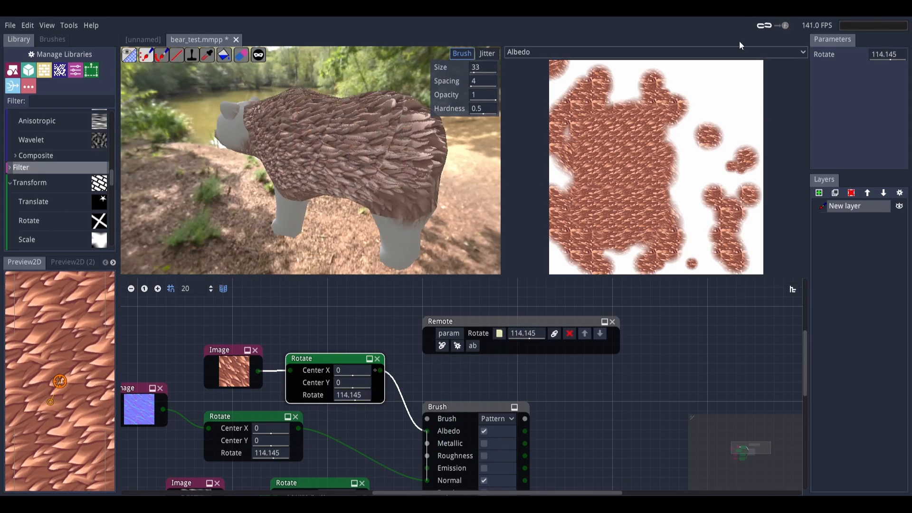
pyautogui.moveTo(523, 334); pyautogui.dragTo(528, 334)
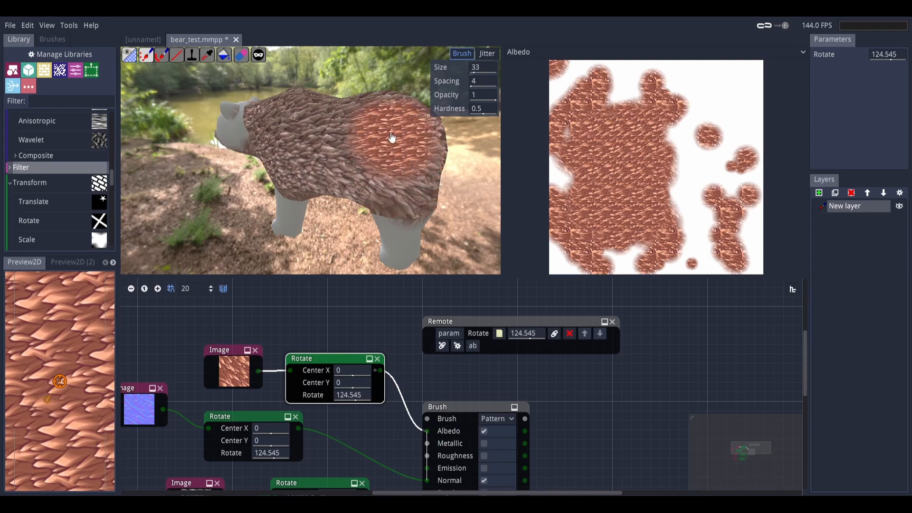
pyautogui.moveTo(373, 164)
pyautogui.mouseDown(button='middle')
pyautogui.moveTo(328, 221)
pyautogui.moveTo(283, 191)
pyautogui.mouseUp(button='middle')
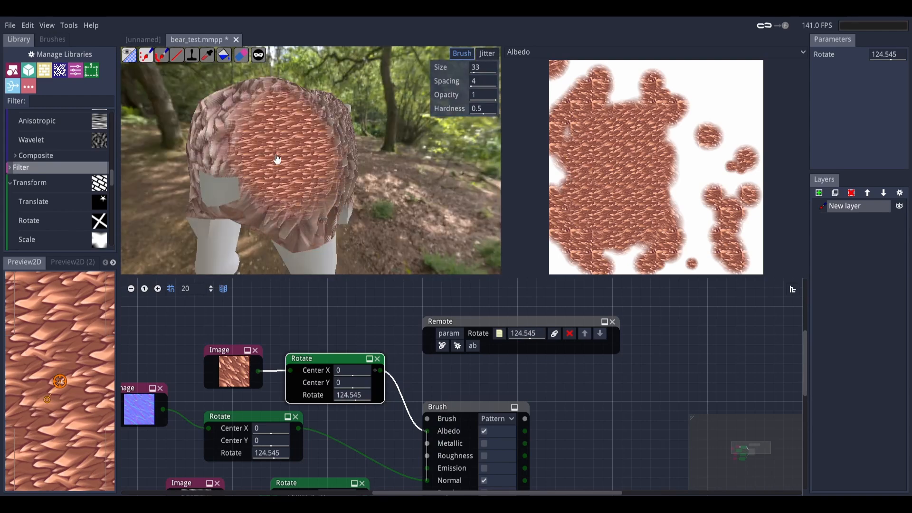
pyautogui.moveTo(277, 159)
pyautogui.mouseDown(button='middle')
pyautogui.moveTo(350, 169)
pyautogui.moveTo(373, 153)
pyautogui.moveTo(314, 157)
pyautogui.mouseUp(button='middle')
pyautogui.click(498, 435)
pyautogui.moveTo(335, 209); pyautogui.dragTo(422, 166, button='middle')
pyautogui.moveTo(483, 67); pyautogui.dragTo(480, 65)
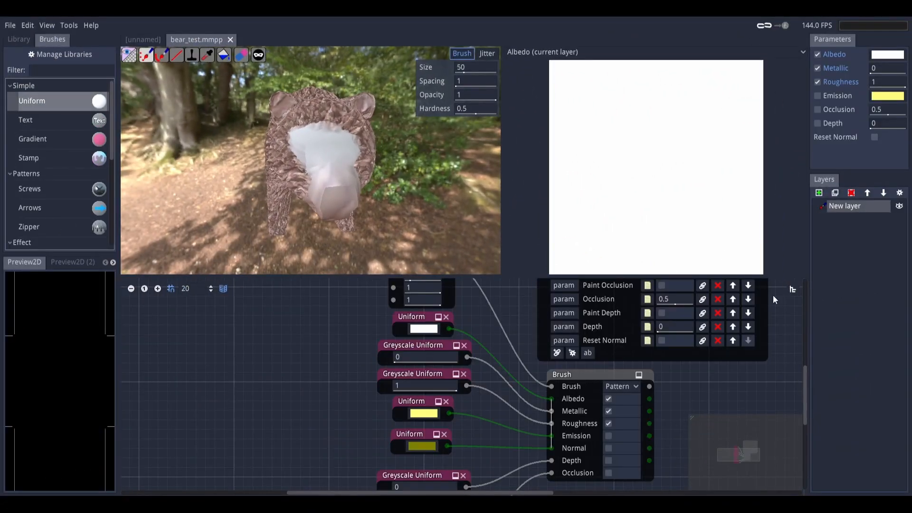
# - Enable Normal on the Uniform brush's Brush node, set Albedo to dark red 370202, and dab it on the bear's face
pyautogui.click(608, 448)
pyautogui.moveTo(308, 228)
pyautogui.mouseDown(button='middle')
pyautogui.moveTo(372, 216)
pyautogui.moveTo(302, 220)
pyautogui.moveTo(368, 185)
pyautogui.mouseUp(button='middle')
pyautogui.click(888, 56)
pyautogui.click(853, 118)
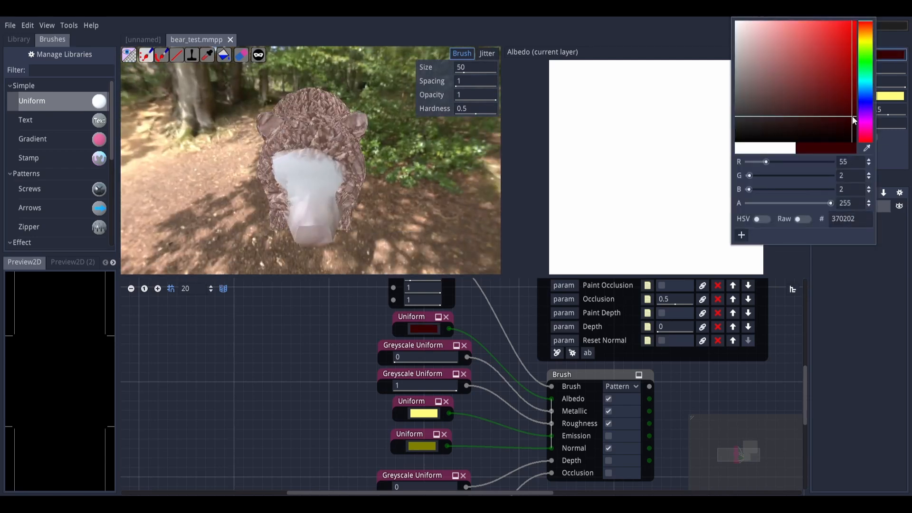
pyautogui.click(312, 180)
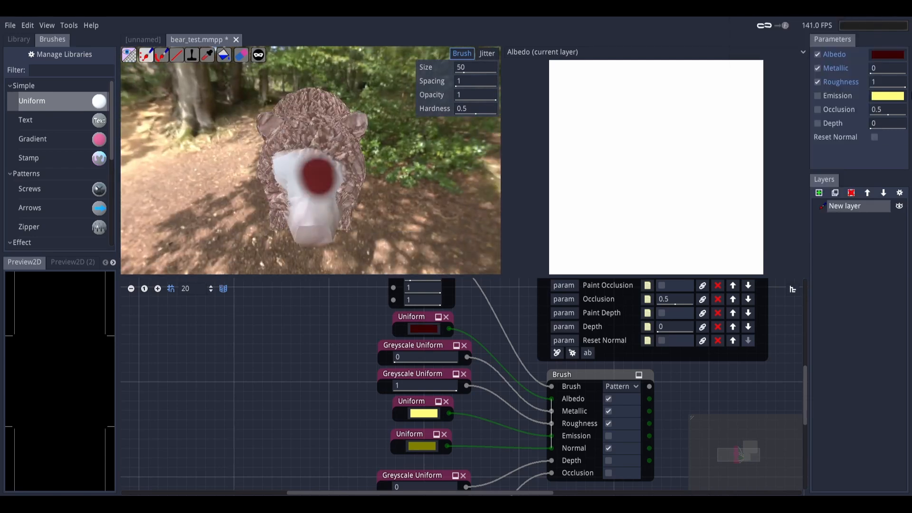
# - Enable Reset Normal, Occlusion and Depth for the Uniform brush and change its Albedo to dark brown
pyautogui.click(874, 137)
pyautogui.click(887, 55)
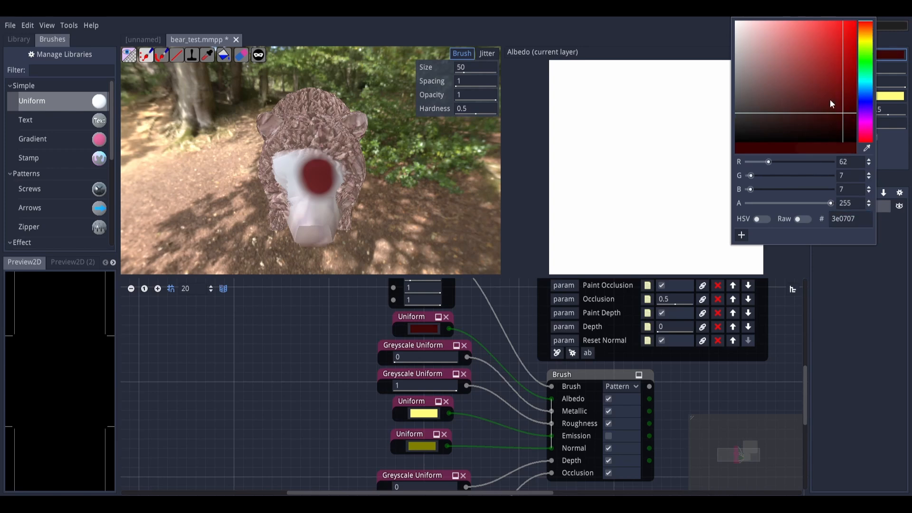
pyautogui.click(864, 30)
pyautogui.click(879, 290)
# - Paint the bear's face and muzzle dark brown, setting brush hardness to 0.23, and save the project
pyautogui.click(329, 172)
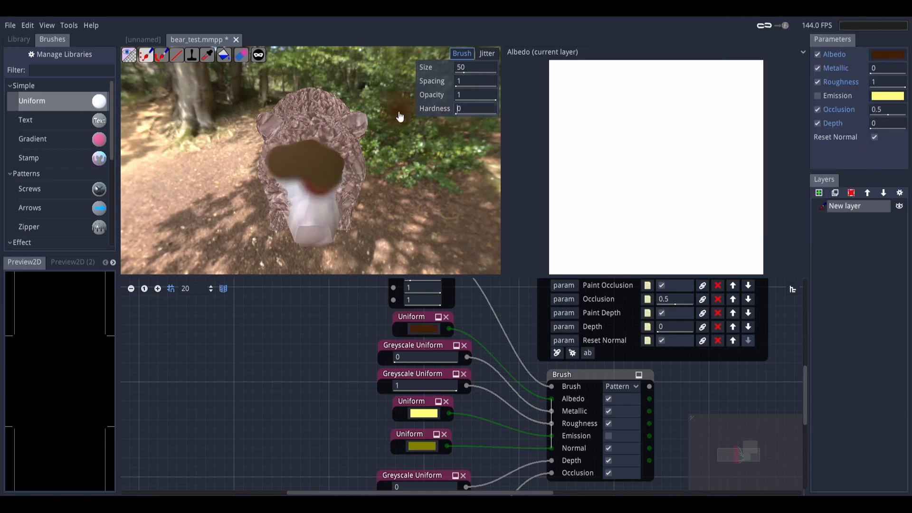
pyautogui.moveTo(341, 175); pyautogui.dragTo(286, 180)
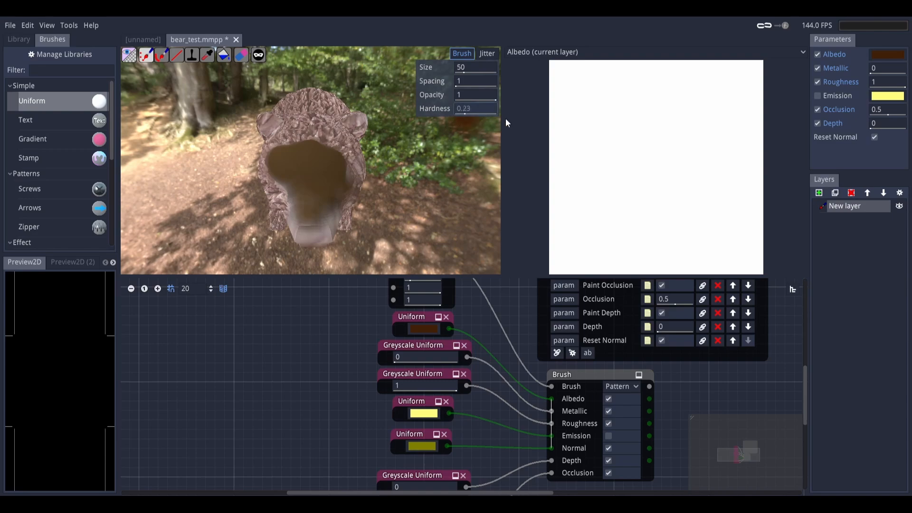
pyautogui.moveTo(320, 191); pyautogui.dragTo(359, 144, button='middle')
pyautogui.moveTo(347, 119); pyautogui.dragTo(388, 154)
pyautogui.moveTo(387, 155); pyautogui.dragTo(320, 155, button='middle')
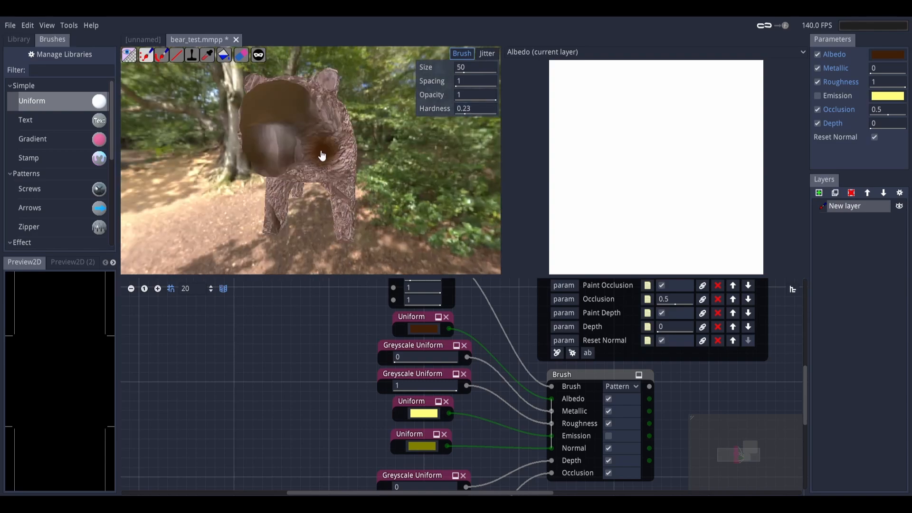
pyautogui.moveTo(284, 141); pyautogui.dragTo(307, 117)
pyautogui.moveTo(308, 116); pyautogui.dragTo(300, 168, button='middle')
pyautogui.moveTo(295, 203); pyautogui.dragTo(199, 101, button='middle')
pyautogui.moveTo(210, 133); pyautogui.dragTo(321, 249, button='middle')
pyautogui.hotkey('ctrl', 's')
# - Extend the brown paint around the sides of the bear's head and save the project
pyautogui.moveTo(294, 205)
pyautogui.mouseDown(button='middle')
pyautogui.moveTo(317, 206)
pyautogui.moveTo(283, 165)
pyautogui.moveTo(361, 140)
pyautogui.mouseUp(button='middle')
pyautogui.moveTo(263, 137); pyautogui.dragTo(214, 124, button='middle')
pyautogui.click(289, 113)
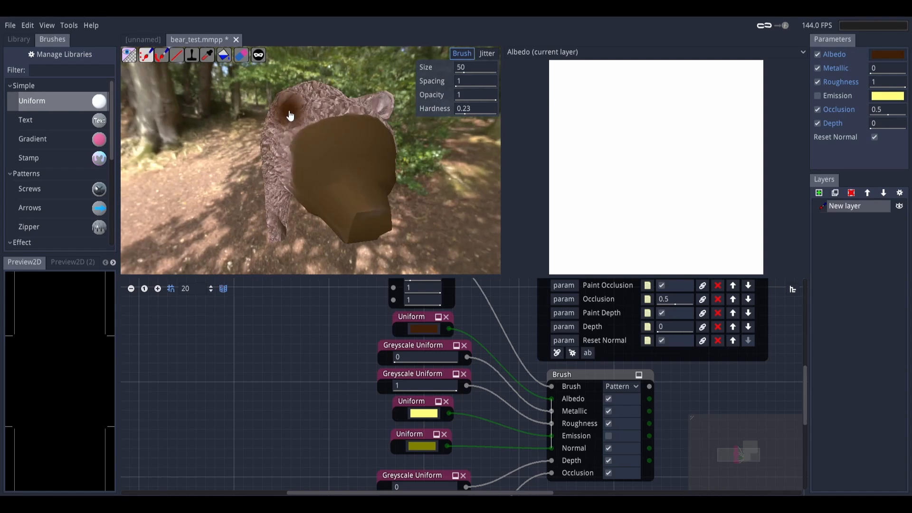
pyautogui.moveTo(383, 99)
pyautogui.mouseDown(button='middle')
pyautogui.moveTo(362, 134)
pyautogui.moveTo(311, 145)
pyautogui.moveTo(314, 212)
pyautogui.mouseUp(button='middle')
pyautogui.click(311, 145)
pyautogui.click(314, 211)
pyautogui.moveTo(367, 228)
pyautogui.mouseDown(button='middle')
pyautogui.moveTo(430, 190)
pyautogui.moveTo(439, 228)
pyautogui.mouseUp(button='middle')
pyautogui.click(438, 229)
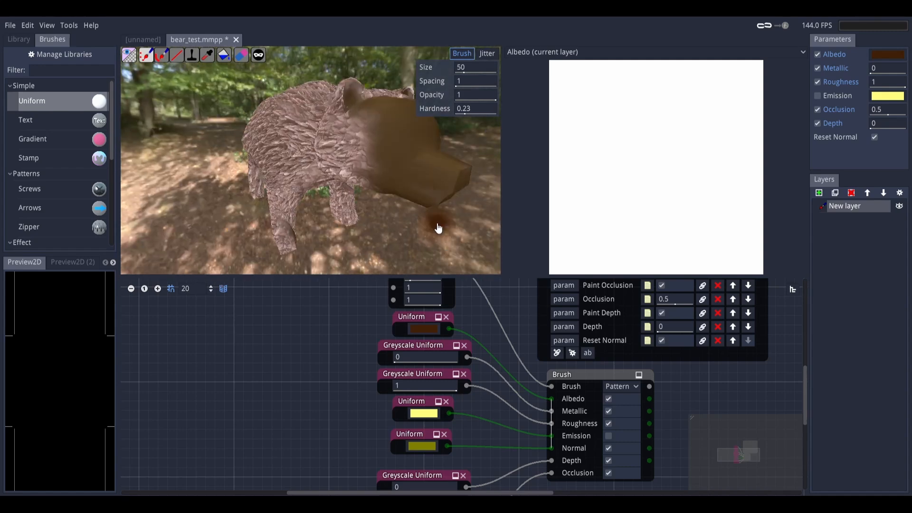
pyautogui.moveTo(468, 179); pyautogui.dragTo(451, 221, button='middle')
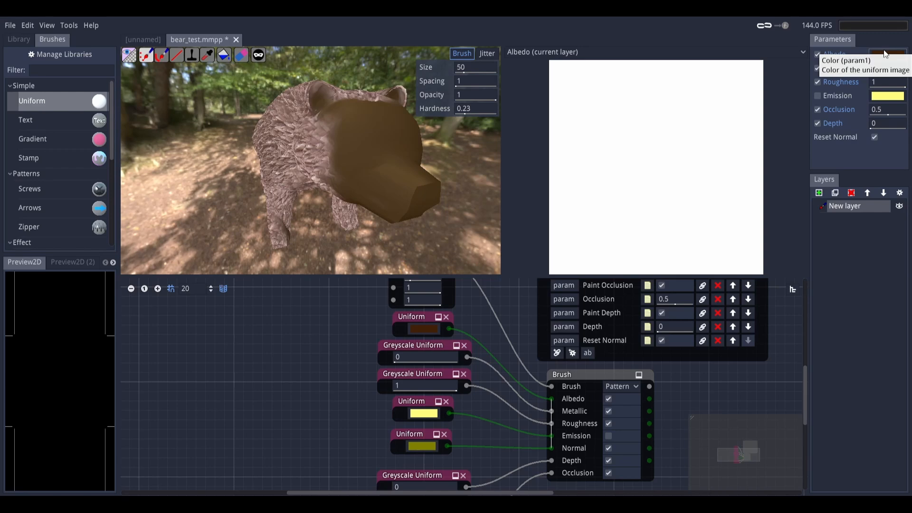
pyautogui.hotkey('ctrl', 's')
# - Set the Uniform brush to black Albedo and Roughness 0, with brush hardness 0.63
pyautogui.click(885, 53)
pyautogui.moveTo(848, 125); pyautogui.dragTo(861, 156)
pyautogui.click(628, 336)
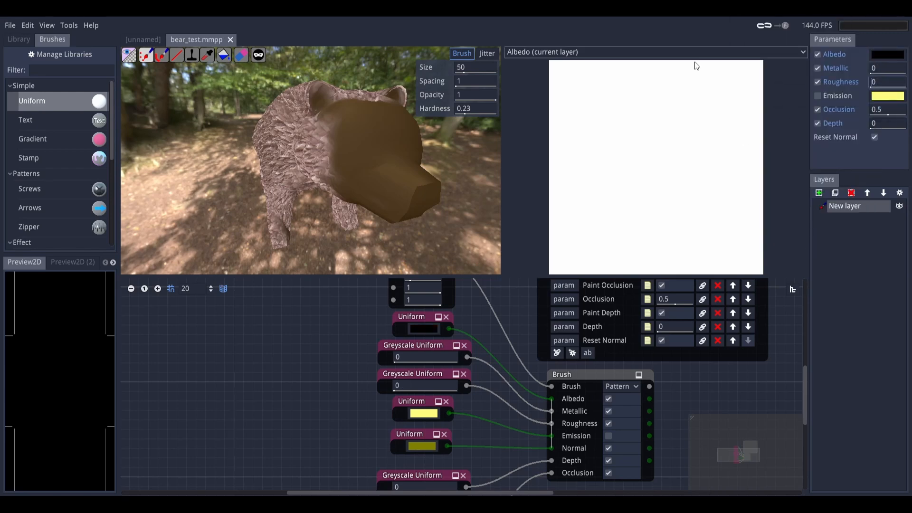
pyautogui.moveTo(376, 148); pyautogui.dragTo(360, 135, button='middle')
pyautogui.click(486, 53)
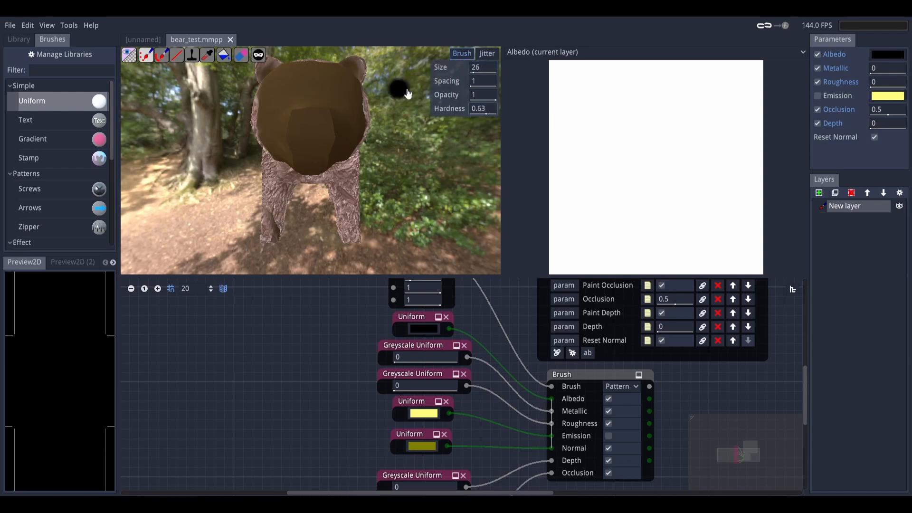
# - Set the brush size to 16, try dabbing eyes on the bear's face, and undo the dabs
pyautogui.scroll(4, 294, 118)
pyautogui.scroll(-2, 317, 129)
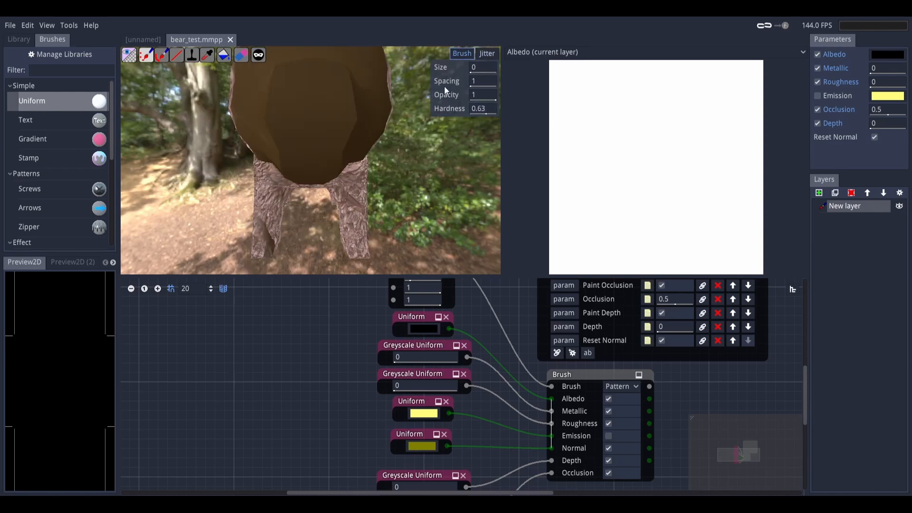
pyautogui.moveTo(338, 93)
pyautogui.mouseDown(button='middle')
pyautogui.moveTo(342, 108)
pyautogui.moveTo(337, 101)
pyautogui.mouseUp(button='middle')
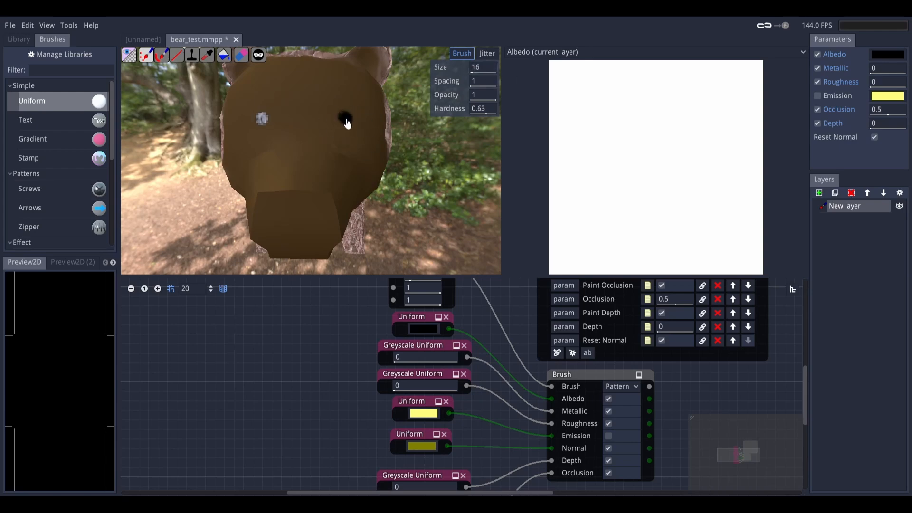
pyautogui.moveTo(305, 140)
pyautogui.mouseDown(button='middle')
pyautogui.moveTo(309, 152)
pyautogui.moveTo(310, 127)
pyautogui.mouseUp(button='middle')
pyautogui.moveTo(386, 156); pyautogui.dragTo(415, 147, button='middle')
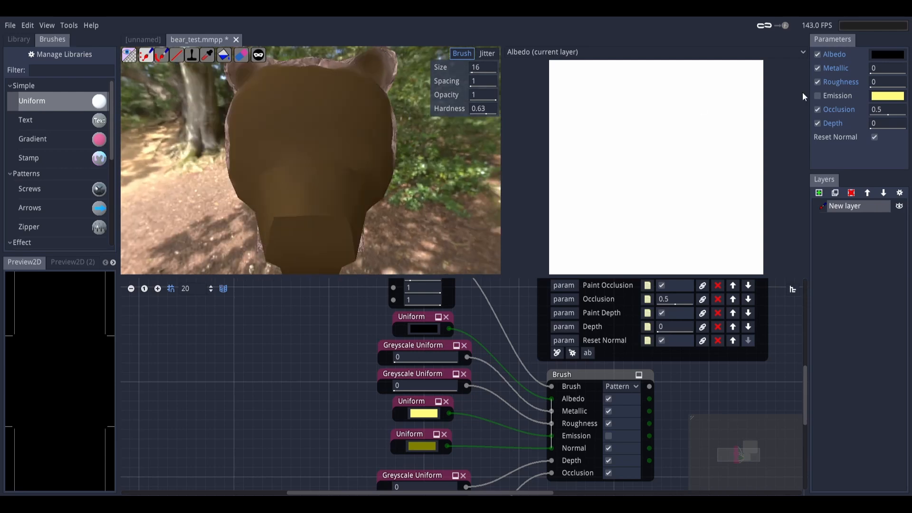
# - Paint the bear's black eyes and T-shaped nose with Metallic and Roughness set to 0.5, and save the project
pyautogui.moveTo(875, 83); pyautogui.dragTo(898, 83)
pyautogui.doubleClick(884, 83)
pyautogui.write('0.5')
pyautogui.press('Return')
pyautogui.doubleClick(878, 70)
pyautogui.write('0.5')
pyautogui.press('Return')
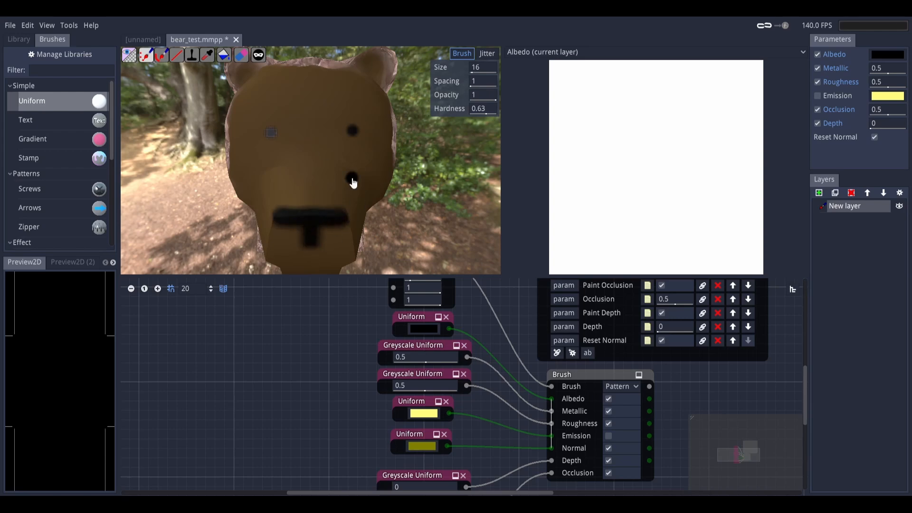
pyautogui.scroll(-5, 328, 199)
pyautogui.moveTo(329, 198)
pyautogui.mouseDown(button='middle')
pyautogui.moveTo(397, 196)
pyautogui.moveTo(320, 178)
pyautogui.moveTo(383, 216)
pyautogui.moveTo(359, 197)
pyautogui.mouseUp(button='middle')
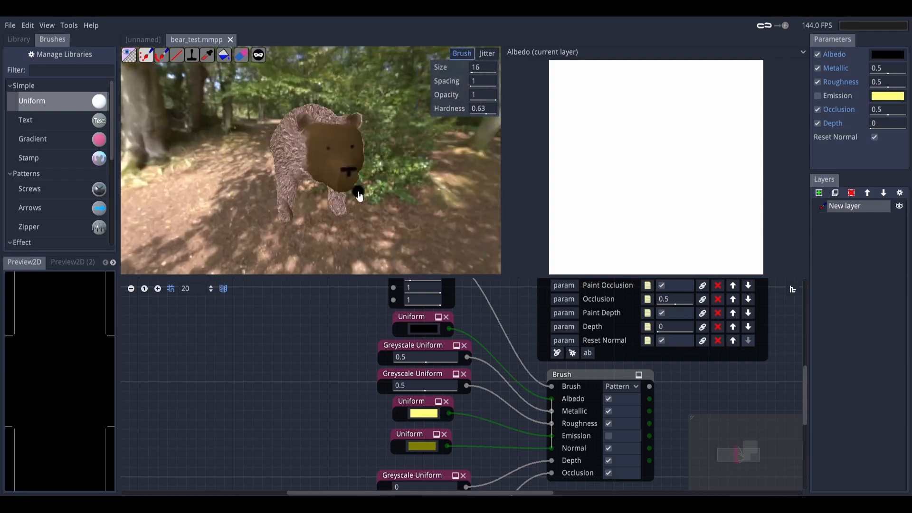
# - Export the painted material as a Godot material into the bear_test folder
pyautogui.click(10, 25)
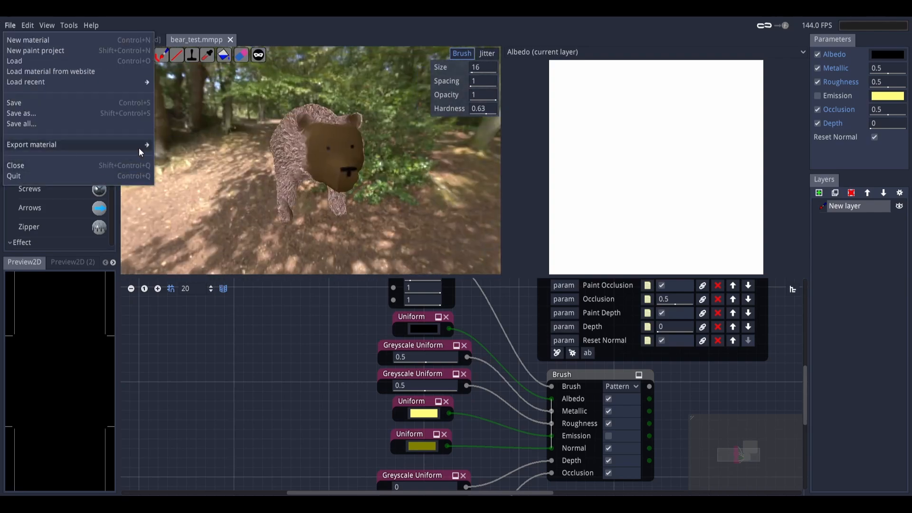
pyautogui.click(172, 158)
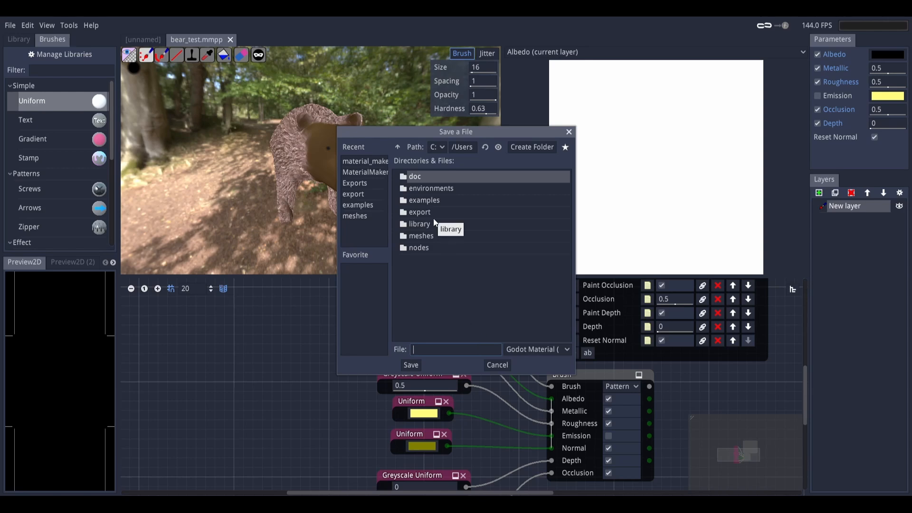
pyautogui.click(365, 172)
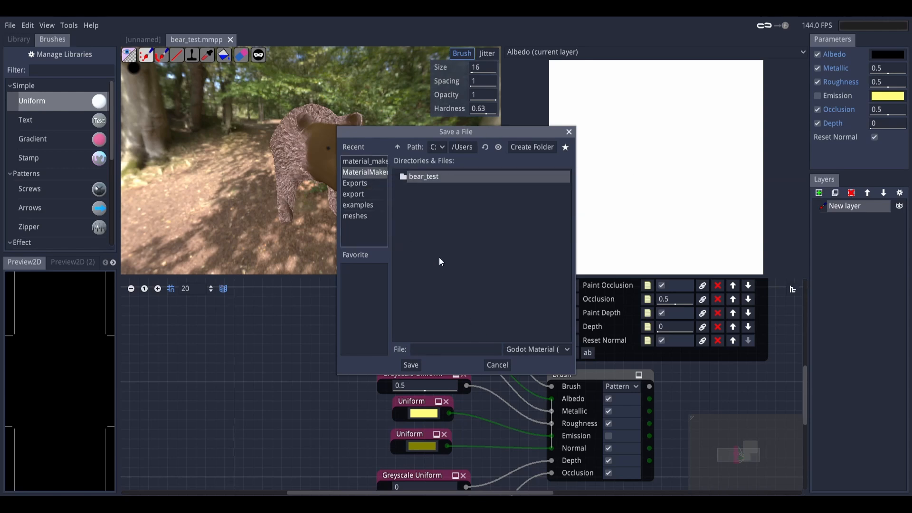
pyautogui.doubleClick(425, 184)
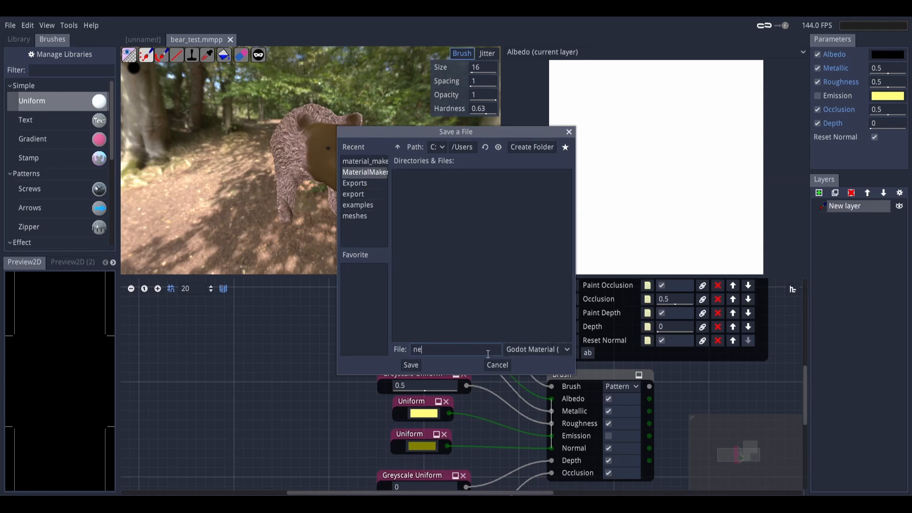
pyautogui.click(410, 365)
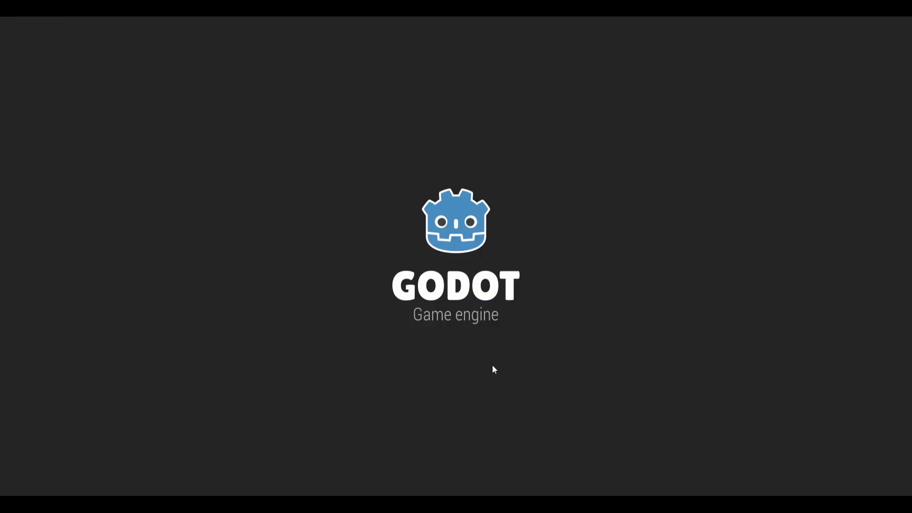
# - Switch to Godot and open the Bear node's scene from the Bear_Island scene
pyautogui.scroll(-2, 33, 142)
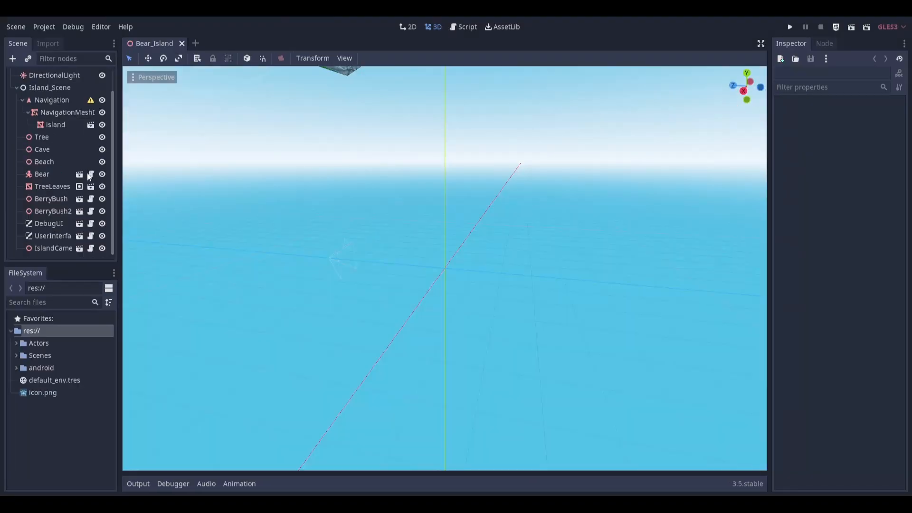
pyautogui.click(78, 173)
pyautogui.moveTo(341, 192); pyautogui.dragTo(342, 222, button='middle')
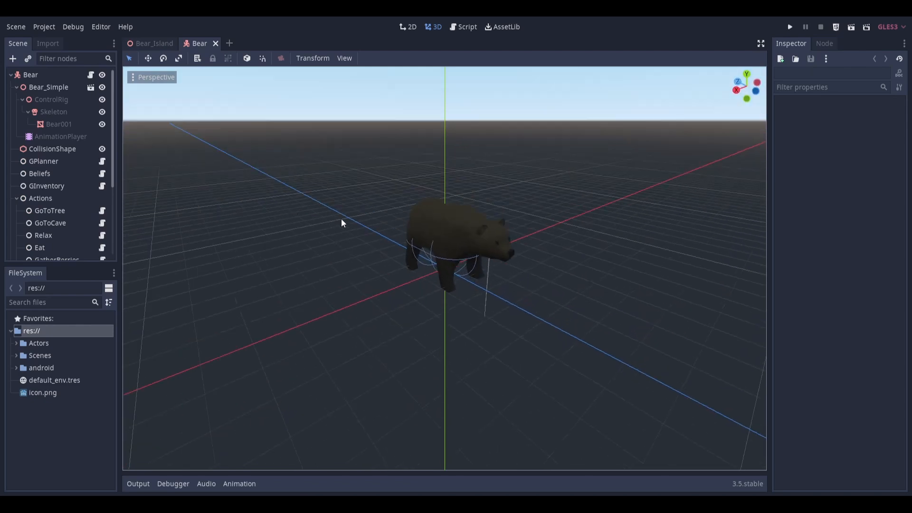
pyautogui.scroll(5, 356, 238)
# - Expand the project's Actors, Bear and Assets folders to reach the bear_test.tres material
pyautogui.click(18, 344)
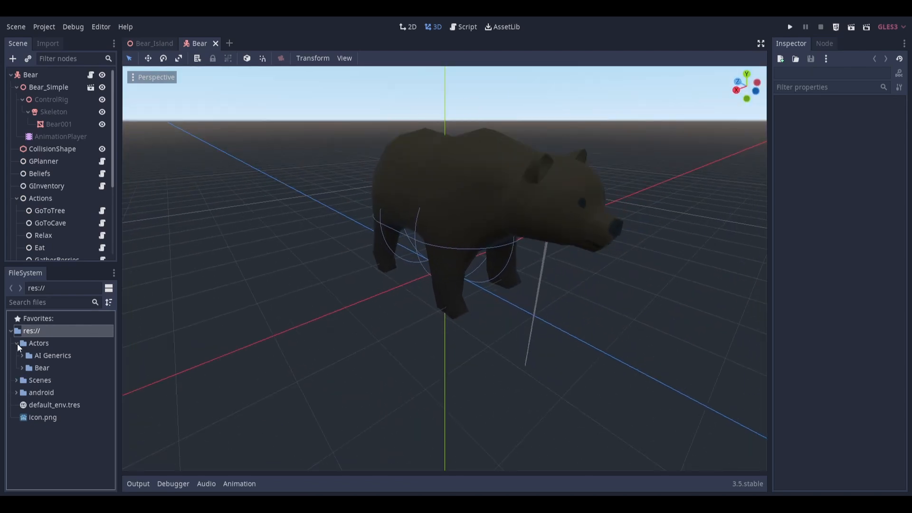
pyautogui.click(22, 368)
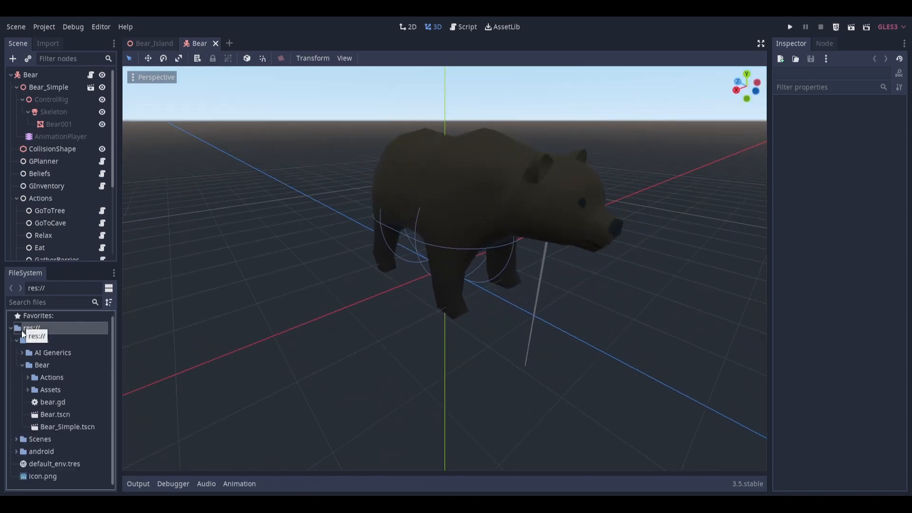
pyautogui.click(43, 401)
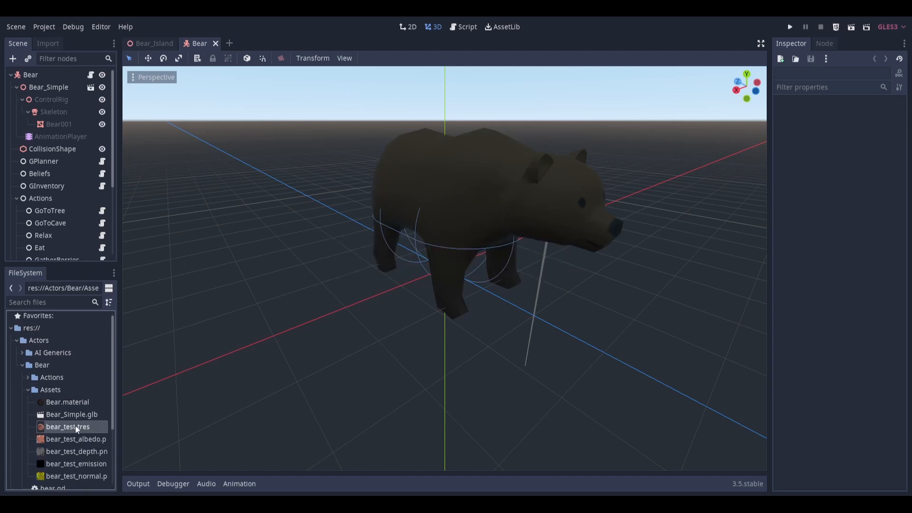
# - Assign bear_test.tres to material slot 0 of the bear's Bear001 mesh instance
pyautogui.click(506, 149)
pyautogui.click(875, 124)
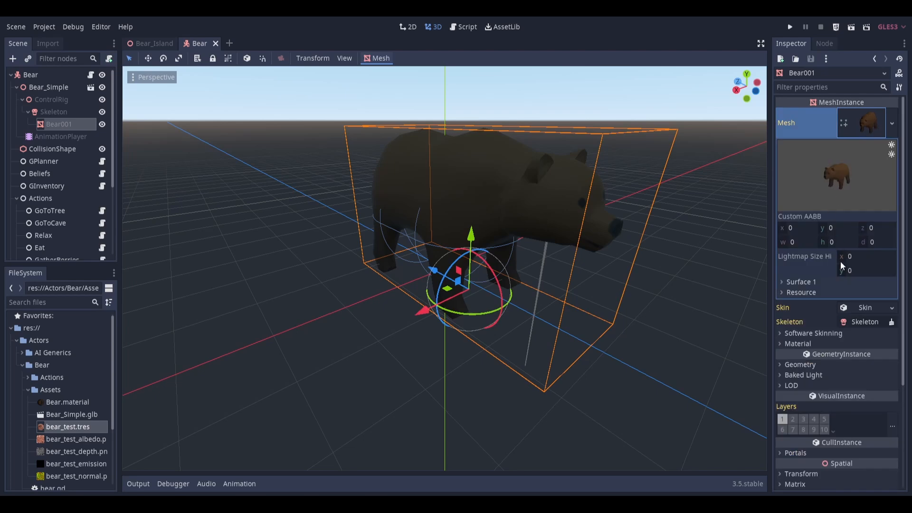
pyautogui.click(822, 344)
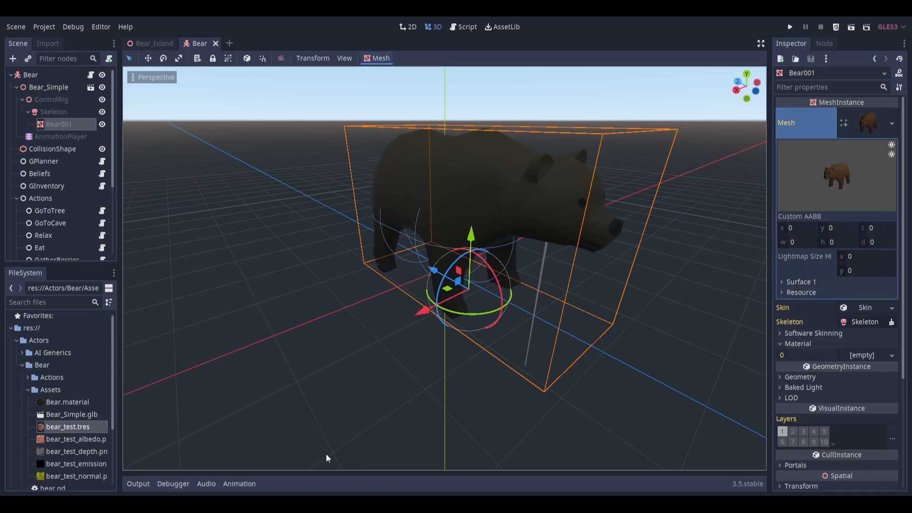
pyautogui.moveTo(80, 432); pyautogui.dragTo(859, 361)
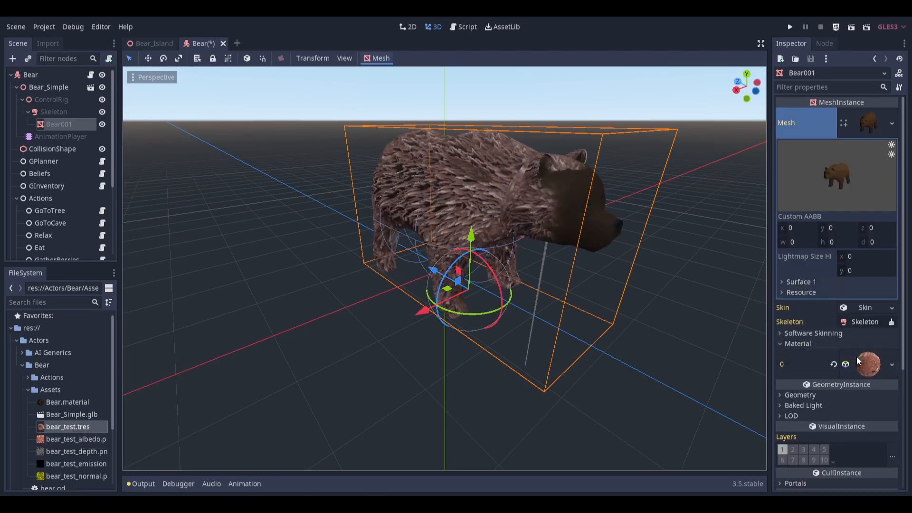
# - Check the textured bear from several sides, save the Bear scene, and return to the Bear_Island scene
pyautogui.moveTo(567, 277); pyautogui.dragTo(186, 224, button='middle')
pyautogui.moveTo(336, 231); pyautogui.dragTo(599, 261, button='middle')
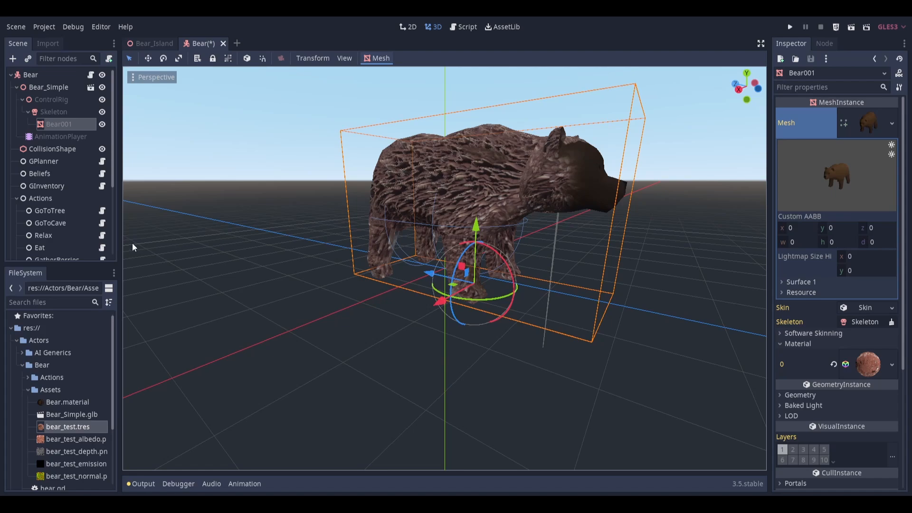
pyautogui.hotkey('ctrl', 's')
pyautogui.click(151, 43)
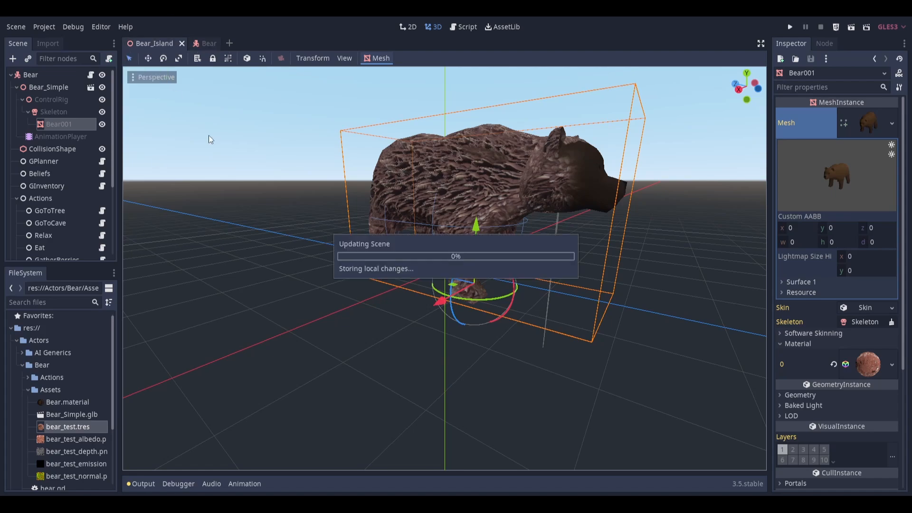
# - Inspect the retextured bear on the island in the Bear_Island scene, run the game to watch it, and close the game
pyautogui.scroll(-10, 418, 235)
pyautogui.scroll(5, 417, 235)
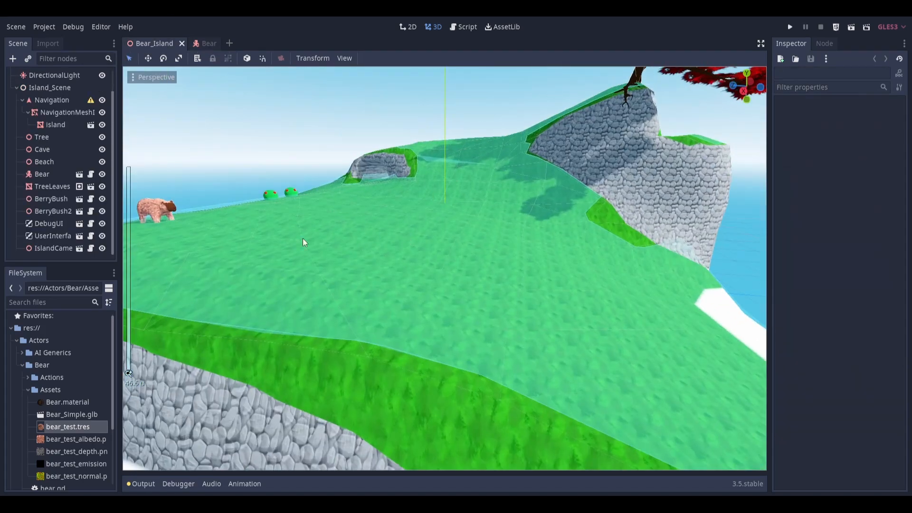
pyautogui.moveTo(303, 238); pyautogui.dragTo(350, 275, button='middle')
pyautogui.scroll(5, 351, 278)
pyautogui.scroll(-5, 206, 301)
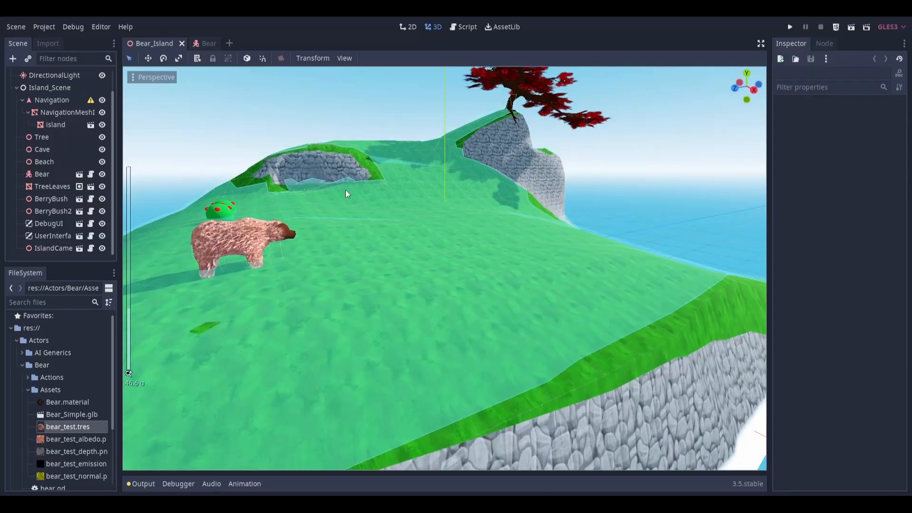
pyautogui.click(869, 29)
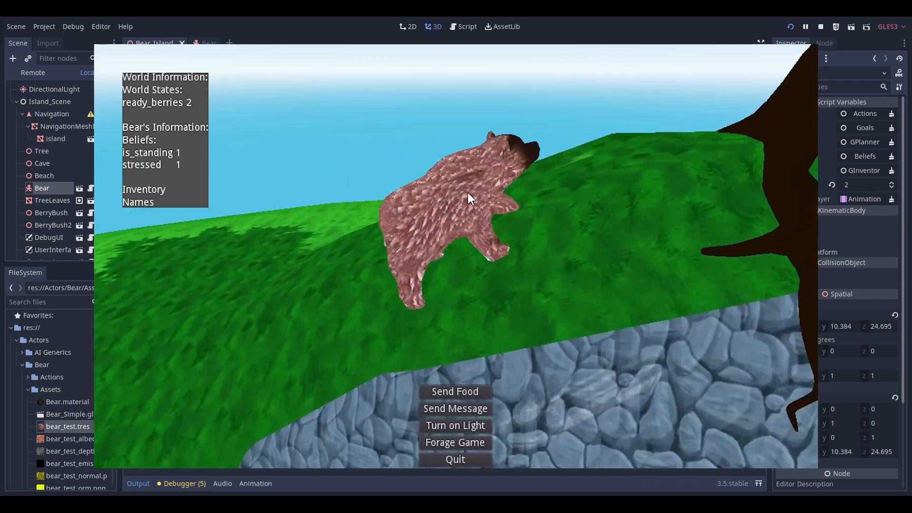
pyautogui.click(808, 43)
# - Clear material slot 0 of the Bear001 mesh in the Bear scene and return to the Bear_Island scene to view the bear
pyautogui.hotkey('ctrl', 'Tab')
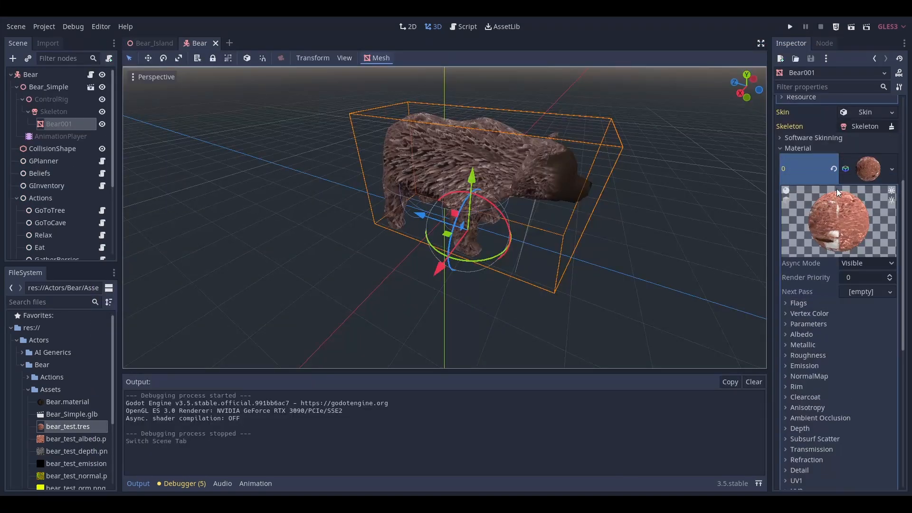
pyautogui.click(835, 169)
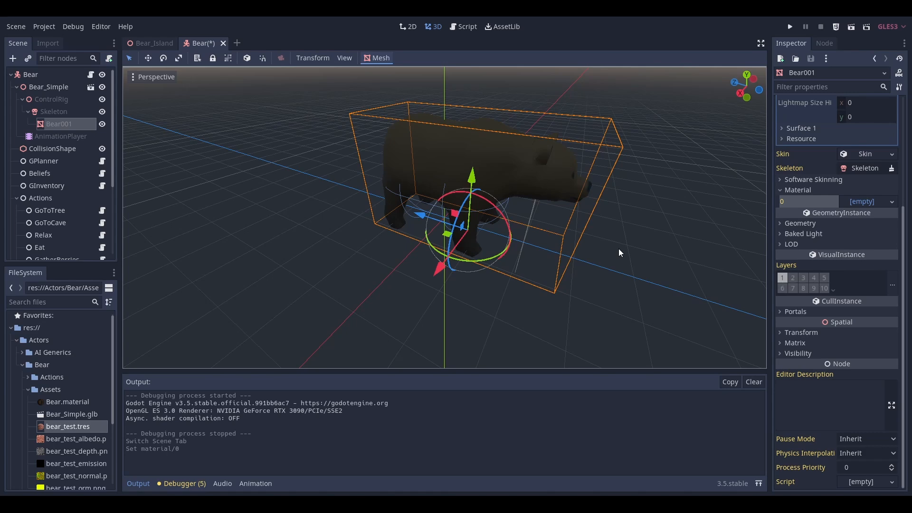
pyautogui.scroll(1, 632, 256)
pyautogui.scroll(5, 807, 214)
pyautogui.click(685, 247)
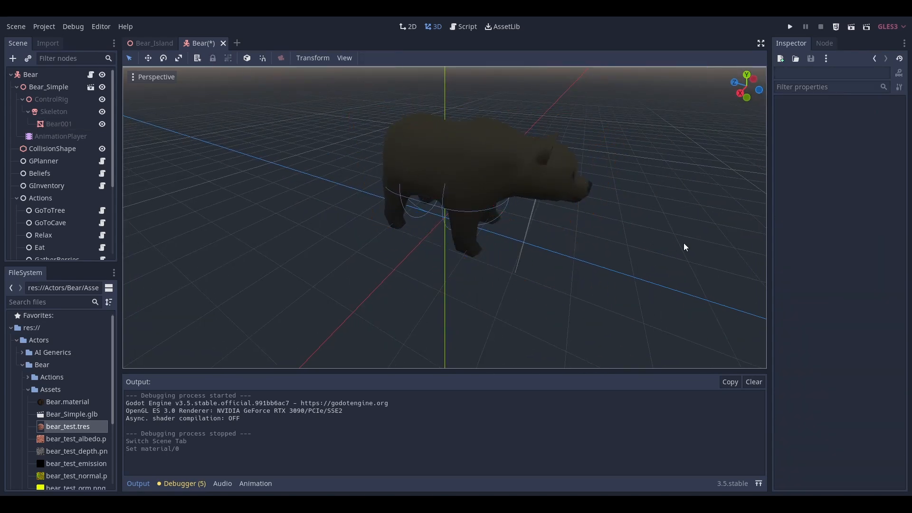
pyautogui.click(163, 47)
pyautogui.click(385, 240)
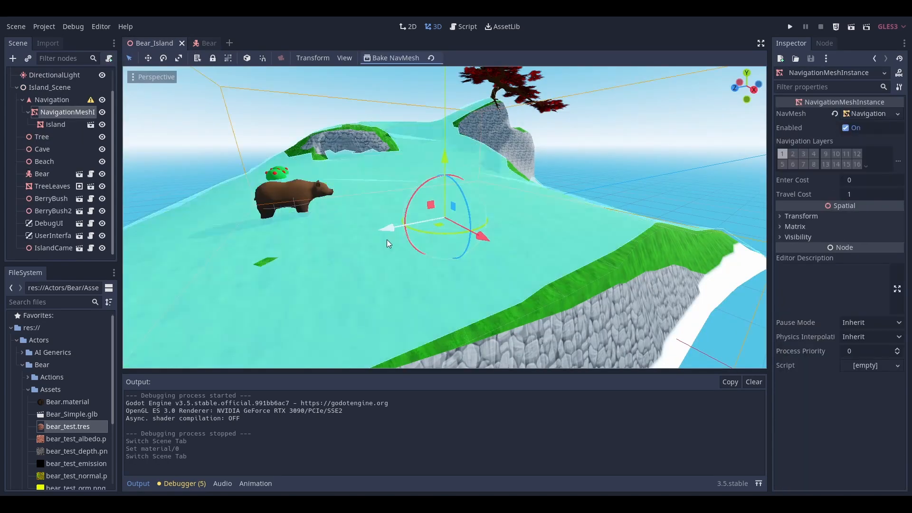
# - Switch to Material Maker and paint fur down the bear's unpainted leg
pyautogui.click(207, 135)
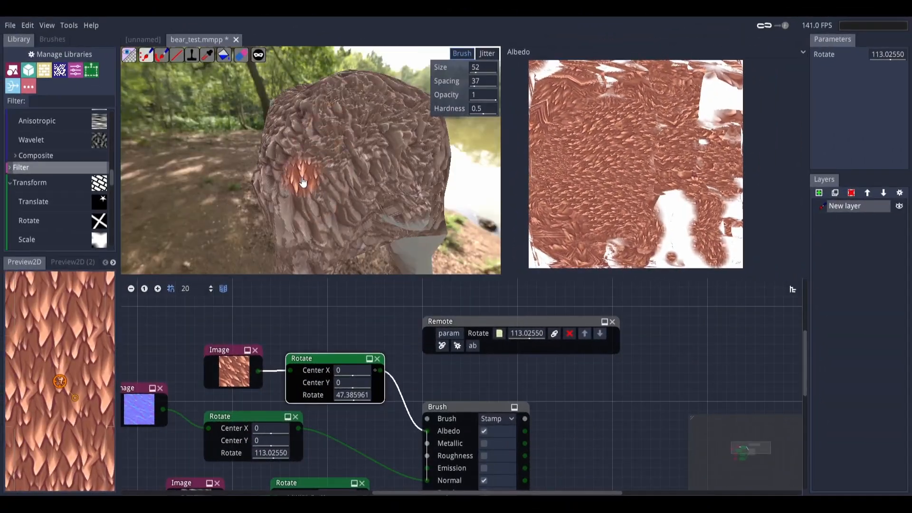
pyautogui.moveTo(418, 241); pyautogui.dragTo(219, 120, button='middle')
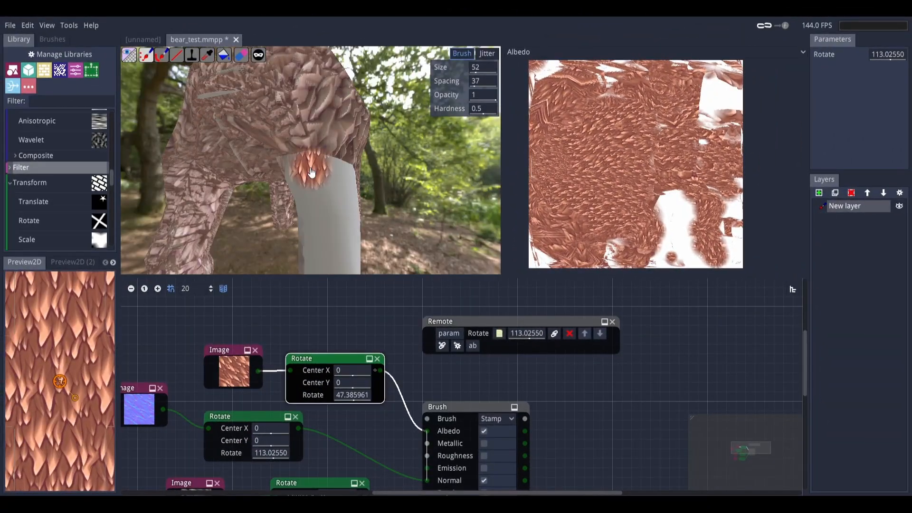
pyautogui.scroll(-2, 310, 168)
pyautogui.moveTo(311, 170)
pyautogui.mouseDown()
pyautogui.moveTo(327, 185)
pyautogui.moveTo(323, 228)
pyautogui.mouseUp()
pyautogui.moveTo(324, 233)
pyautogui.mouseDown(button='middle')
pyautogui.moveTo(354, 247)
pyautogui.moveTo(286, 233)
pyautogui.mouseUp(button='middle')
pyautogui.moveTo(257, 225); pyautogui.dragTo(261, 200)
# - Turn the fur albedo texture to about 78.7° and paint over the remaining bare parts of the hind leg
pyautogui.moveTo(74, 398); pyautogui.dragTo(64, 403)
pyautogui.moveTo(255, 190); pyautogui.dragTo(230, 239)
pyautogui.moveTo(230, 238); pyautogui.dragTo(228, 258, button='middle')
pyautogui.moveTo(228, 258); pyautogui.dragTo(257, 217)
pyautogui.moveTo(257, 217); pyautogui.dragTo(244, 183, button='middle')
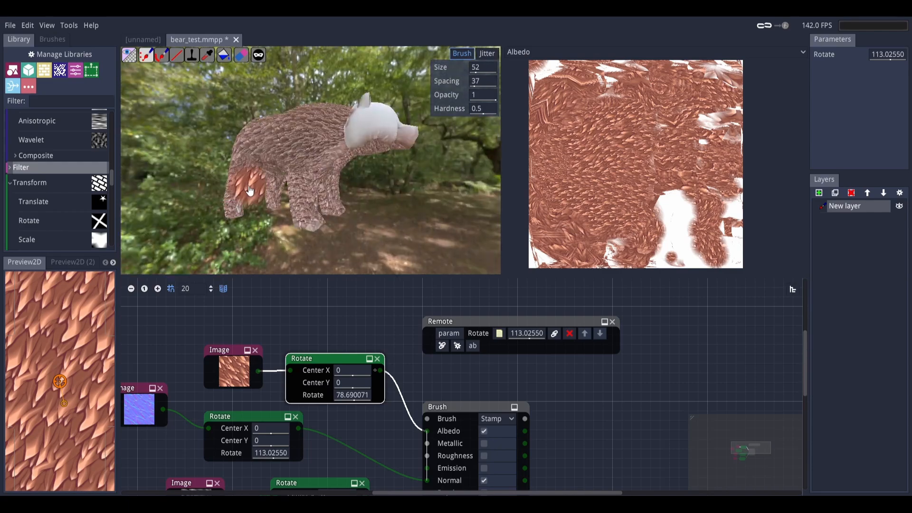
pyautogui.moveTo(244, 183); pyautogui.dragTo(248, 197)
pyautogui.moveTo(248, 198)
pyautogui.mouseDown(button='middle')
pyautogui.moveTo(335, 212)
pyautogui.moveTo(321, 178)
pyautogui.moveTo(389, 155)
pyautogui.mouseUp(button='middle')
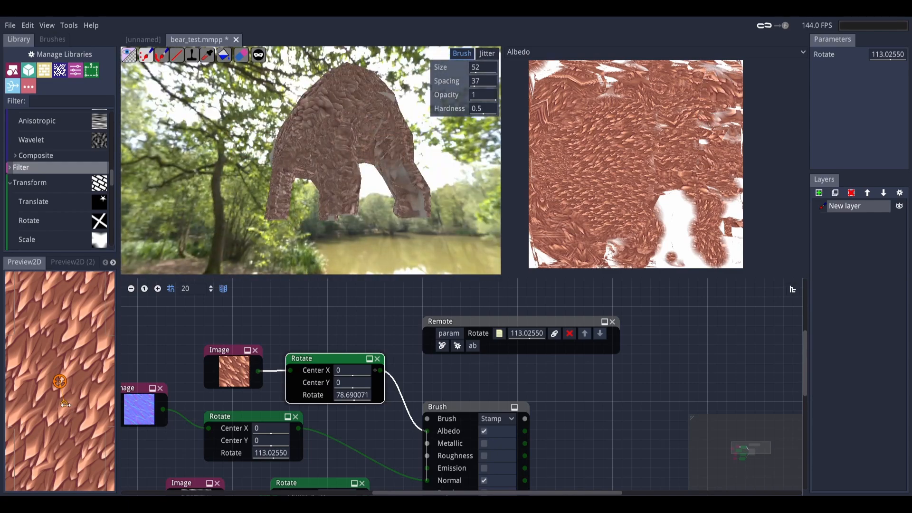
# - Turn the fur albedo texture to about -50° and paint fur over the bear's neck and cheek
pyautogui.moveTo(65, 405); pyautogui.dragTo(82, 388)
pyautogui.moveTo(434, 210); pyautogui.dragTo(316, 219, button='middle')
pyautogui.scroll(8, 316, 219)
pyautogui.moveTo(352, 251); pyautogui.dragTo(295, 158, button='middle')
pyautogui.scroll(-8, 295, 158)
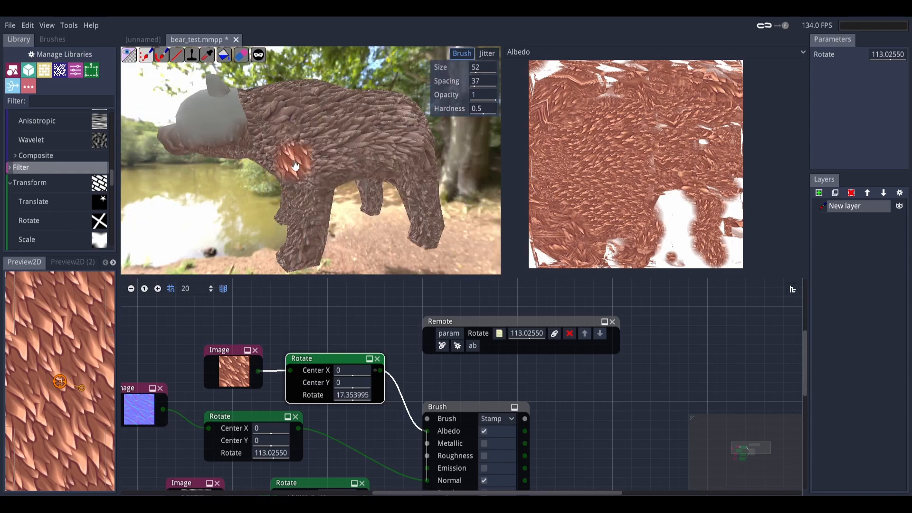
pyautogui.moveTo(82, 388); pyautogui.dragTo(75, 364)
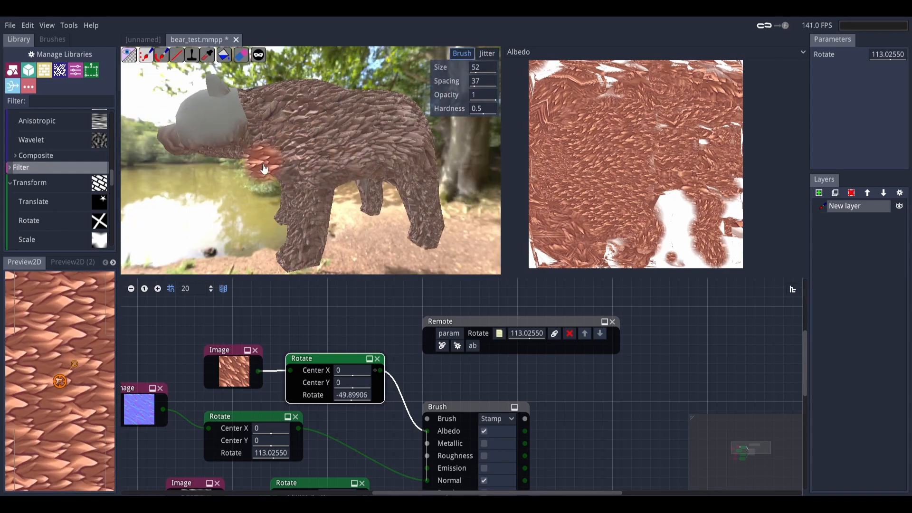
pyautogui.click(264, 169)
pyautogui.moveTo(264, 168)
pyautogui.mouseDown(button='middle')
pyautogui.moveTo(320, 198)
pyautogui.moveTo(220, 150)
pyautogui.mouseUp(button='middle')
pyautogui.click(214, 142)
pyautogui.moveTo(214, 142); pyautogui.dragTo(231, 123)
pyautogui.moveTo(231, 123)
pyautogui.mouseDown(button='middle')
pyautogui.moveTo(258, 132)
pyautogui.moveTo(256, 162)
pyautogui.moveTo(352, 164)
pyautogui.mouseUp(button='middle')
pyautogui.click(258, 133)
# - Turn the fur albedo texture to about 150° and paint fur on the opposite side of the bear's head
pyautogui.moveTo(74, 364); pyautogui.dragTo(41, 392)
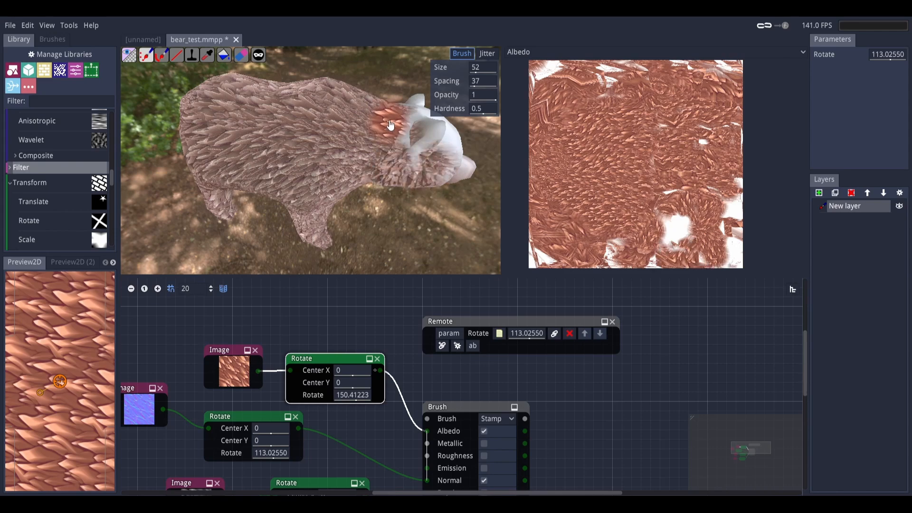
pyautogui.moveTo(419, 162); pyautogui.dragTo(427, 190)
pyautogui.moveTo(427, 190)
pyautogui.mouseDown(button='middle')
pyautogui.moveTo(367, 171)
pyautogui.moveTo(300, 210)
pyautogui.moveTo(275, 195)
pyautogui.mouseUp(button='middle')
pyautogui.scroll(-4, 299, 210)
# - Turn the fur albedo texture to about -122° and paint fur over the top of the bear's neck and head
pyautogui.moveTo(40, 393); pyautogui.dragTo(37, 347)
pyautogui.scroll(3, 301, 156)
pyautogui.moveTo(301, 195); pyautogui.dragTo(309, 230)
pyautogui.moveTo(328, 190); pyautogui.dragTo(329, 245)
pyautogui.moveTo(261, 225); pyautogui.dragTo(319, 250, button='middle')
pyautogui.click(319, 249)
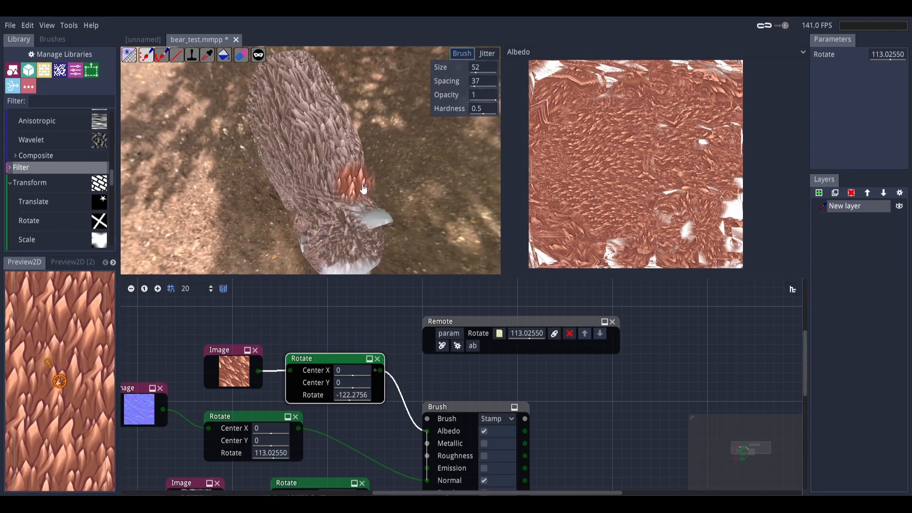
# - Set the fur albedo's rotation to about -40° with its centre at about -0.146, -0.083 for painting around the face
pyautogui.moveTo(364, 188); pyautogui.dragTo(262, 190, button='middle')
pyautogui.moveTo(59, 381); pyautogui.dragTo(83, 365)
pyautogui.moveTo(65, 380); pyautogui.dragTo(46, 374)
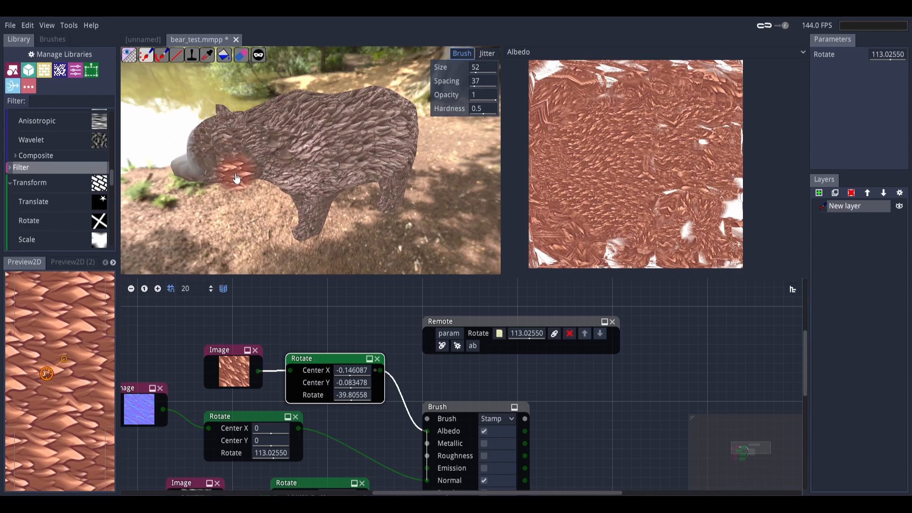
pyautogui.moveTo(237, 178)
pyautogui.mouseDown(button='middle')
pyautogui.moveTo(379, 180)
pyautogui.moveTo(387, 152)
pyautogui.moveTo(418, 153)
pyautogui.moveTo(196, 126)
pyautogui.moveTo(342, 140)
pyautogui.moveTo(285, 198)
pyautogui.mouseUp(button='middle')
# - Browse the preset brushes in the Brushes library, from the Simple group down to the Effect and Material groups
pyautogui.click(162, 343)
pyautogui.scroll(-2, 163, 343)
pyautogui.click(64, 41)
pyautogui.scroll(7, 47, 108)
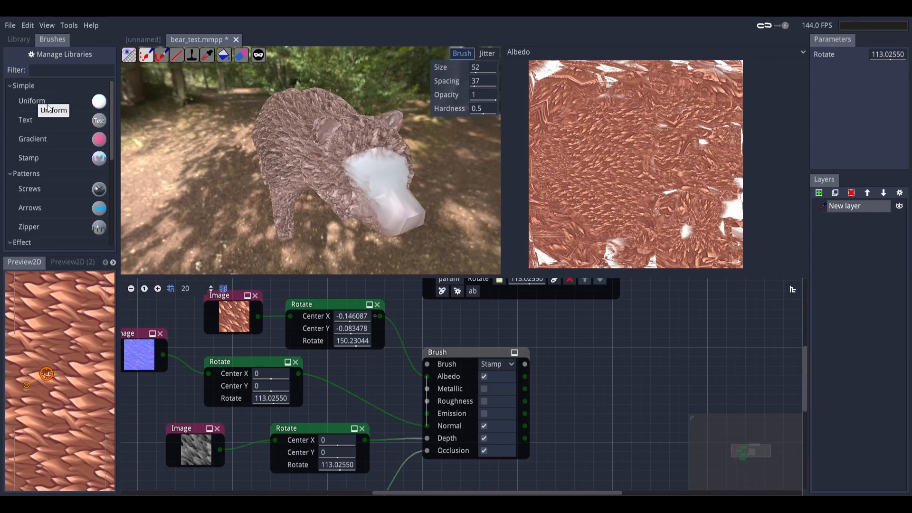
pyautogui.scroll(-10, 29, 133)
pyautogui.rightClick(495, 352)
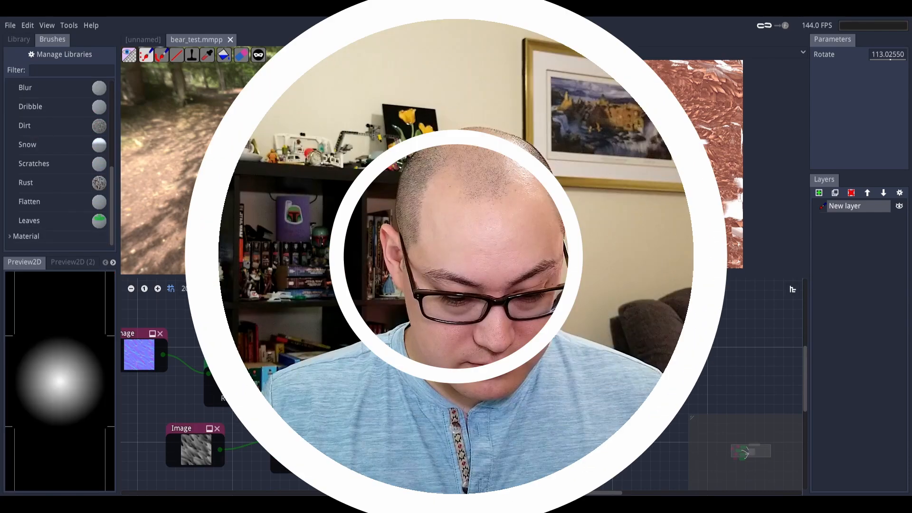